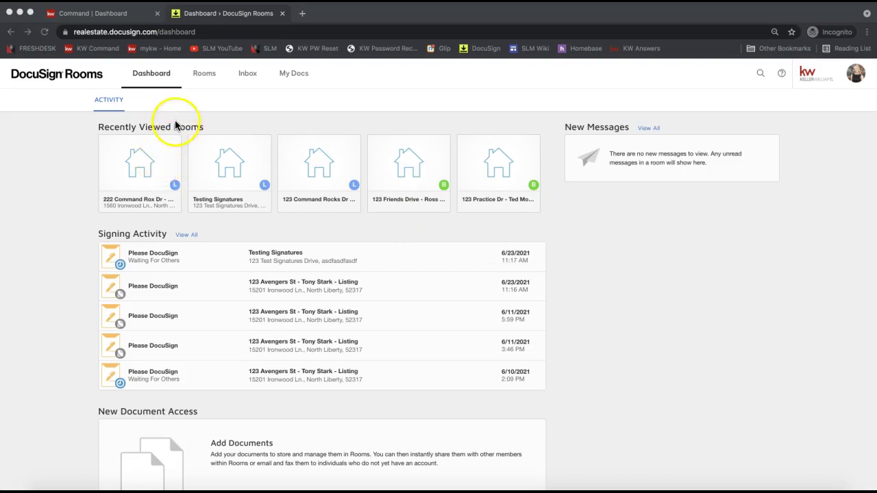
Open the documents of the first recently viewed listing room and start adding files from DocuSign Forms.
click(146, 163)
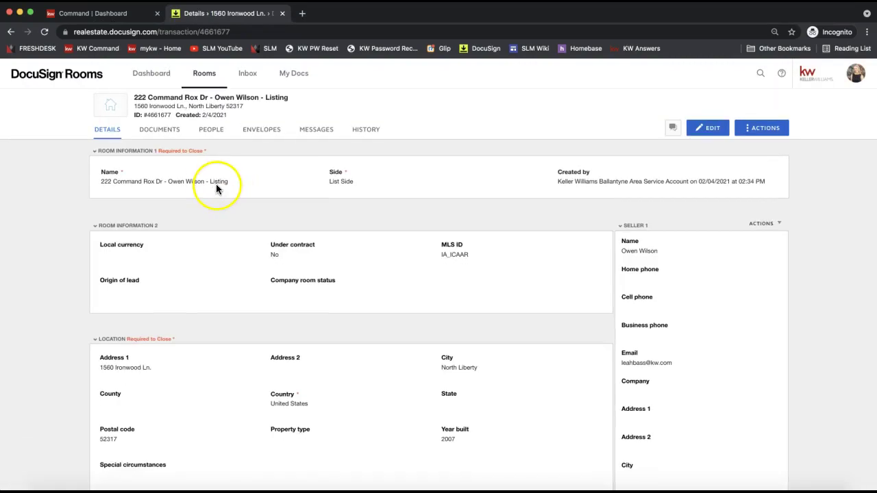
click(158, 138)
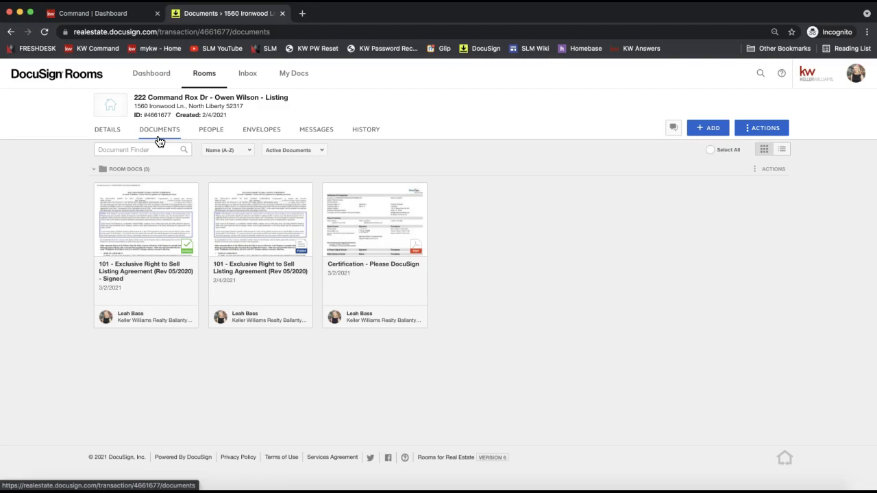
click(153, 135)
click(710, 130)
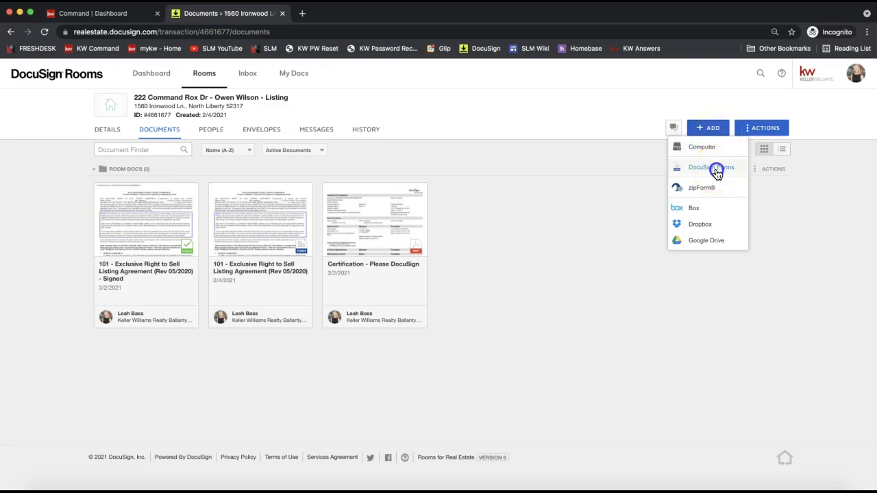
click(713, 167)
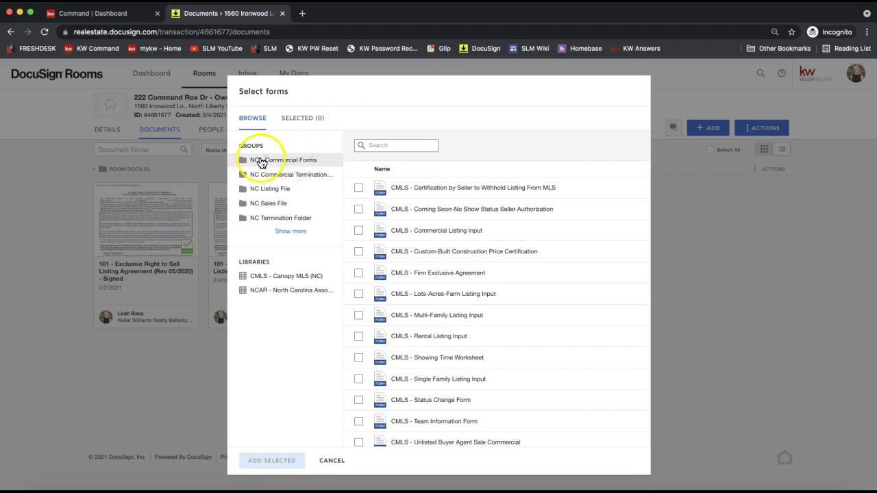
Expand the list of form groups and browse the CMLS and NCAR libraries and the NC Listing File group.
click(290, 231)
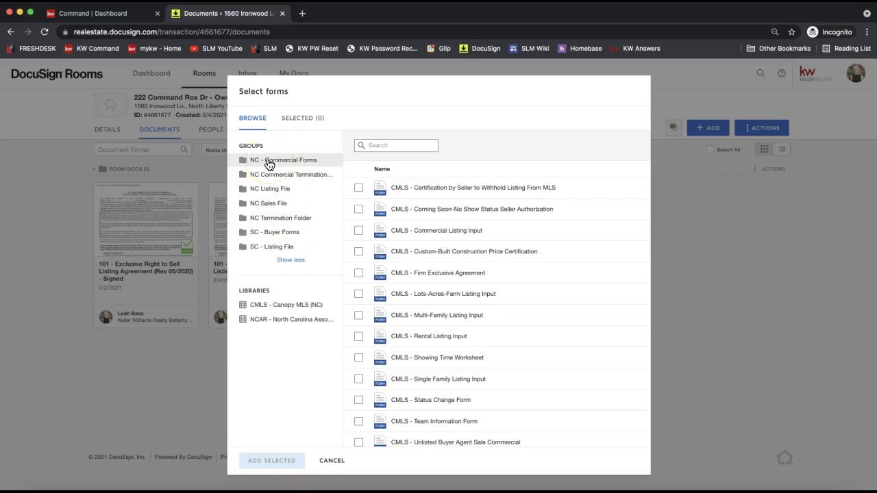
click(279, 309)
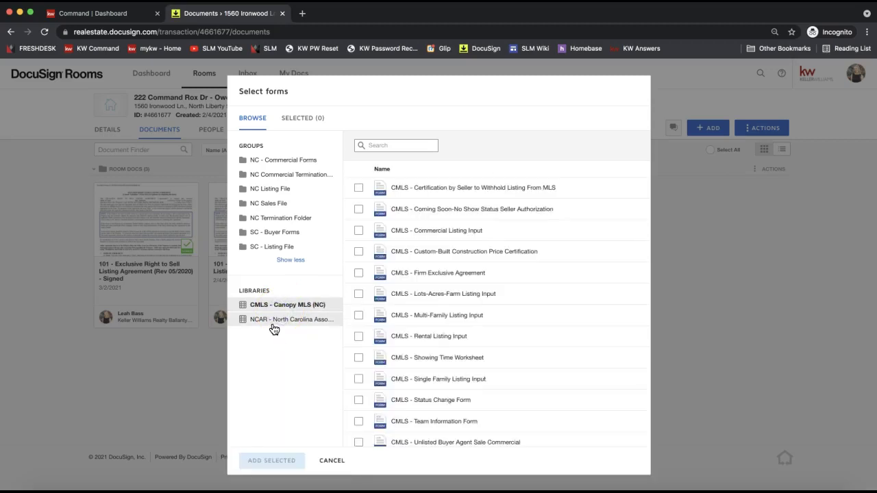
click(275, 319)
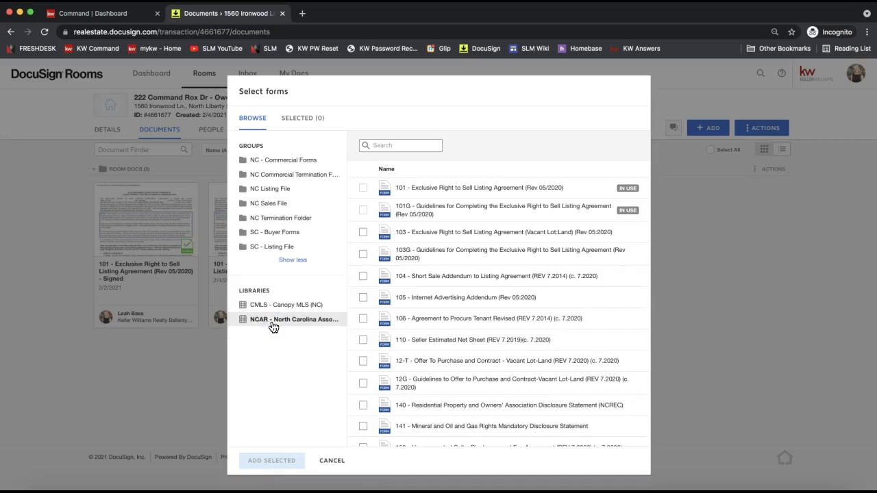
click(302, 188)
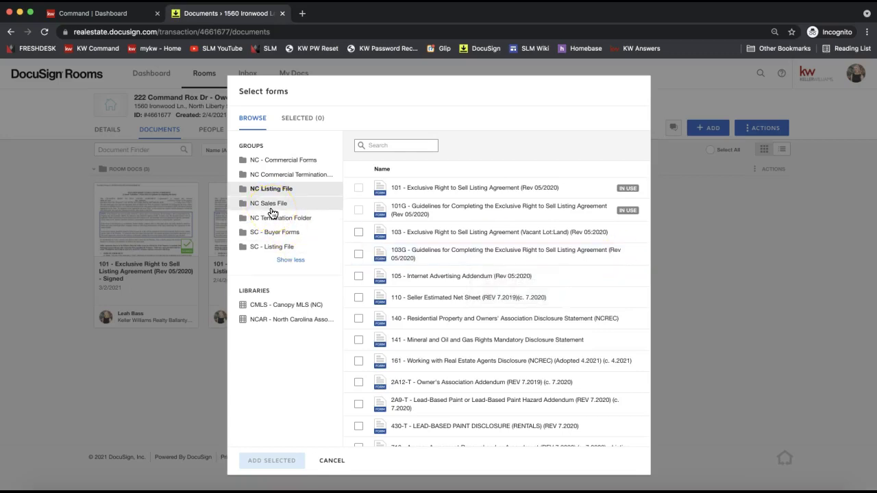
Search the NC Listing File forms for "listing" and "101", check NC Sales File for "101" too, and clear the search.
click(407, 143)
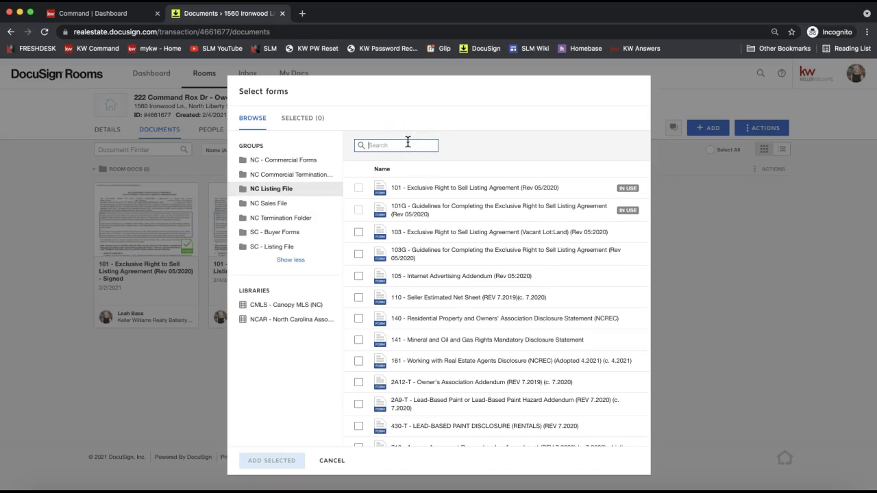
text(listing)
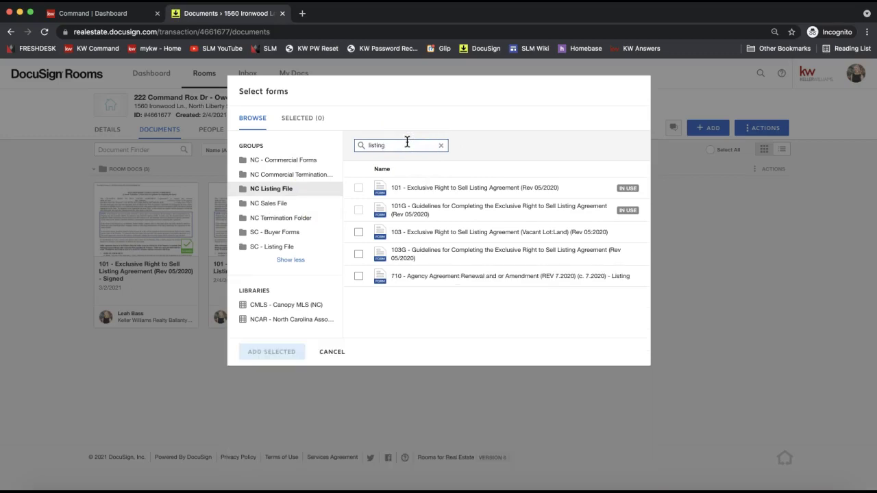
key(BackSpace)
key(BackSpace)
key(BackSpace)
key(BackSpace)
key(BackSpace)
key(BackSpace)
key(BackSpace)
text(101)
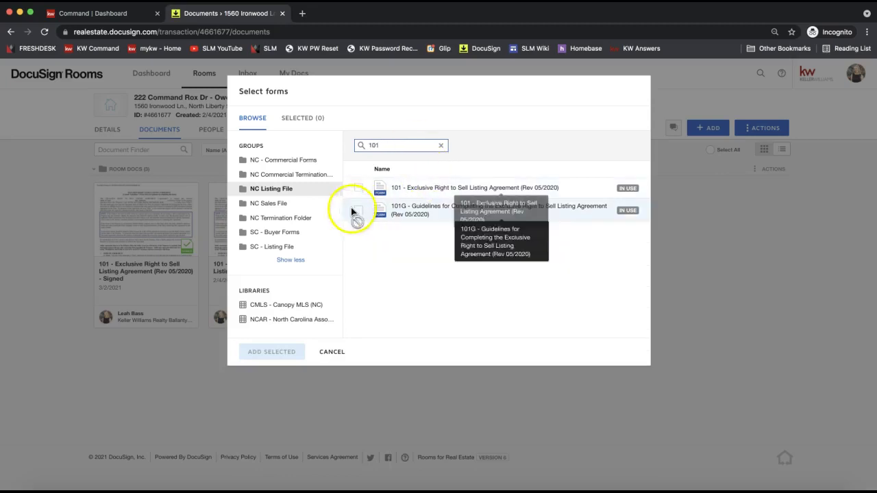
click(360, 189)
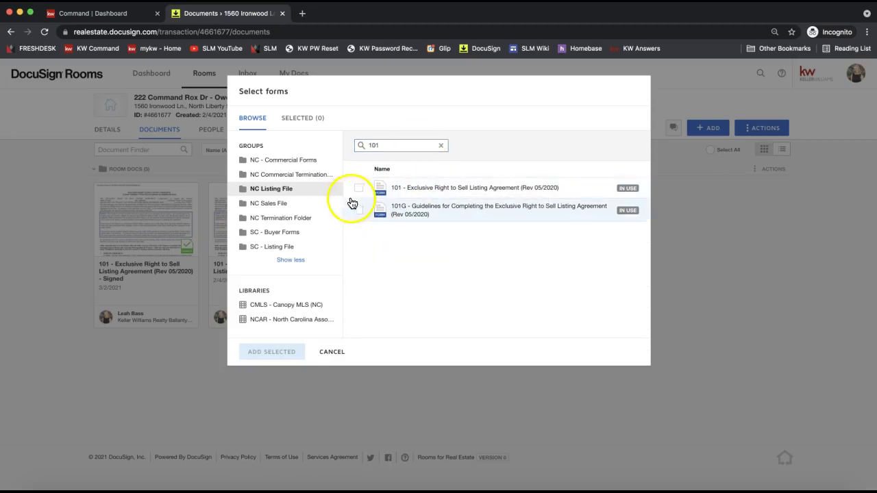
click(270, 205)
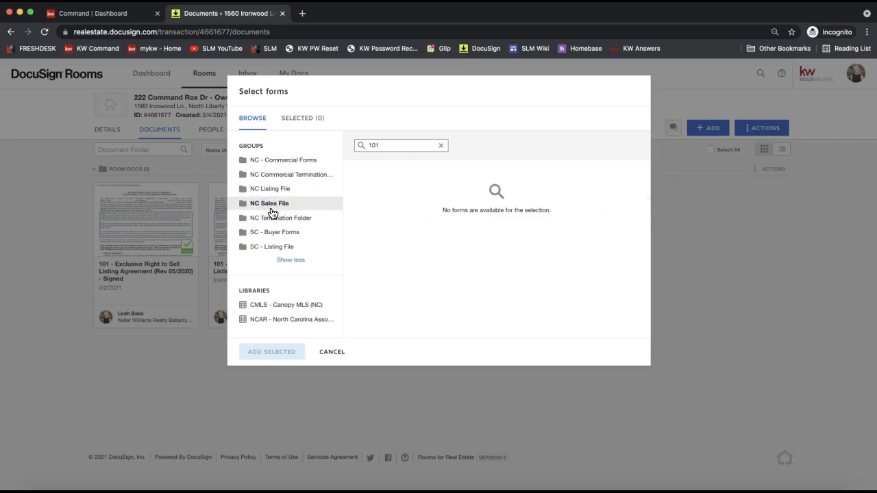
click(441, 146)
Add forms 140, 141 and 161 from the NC Listing File group to the room.
click(291, 191)
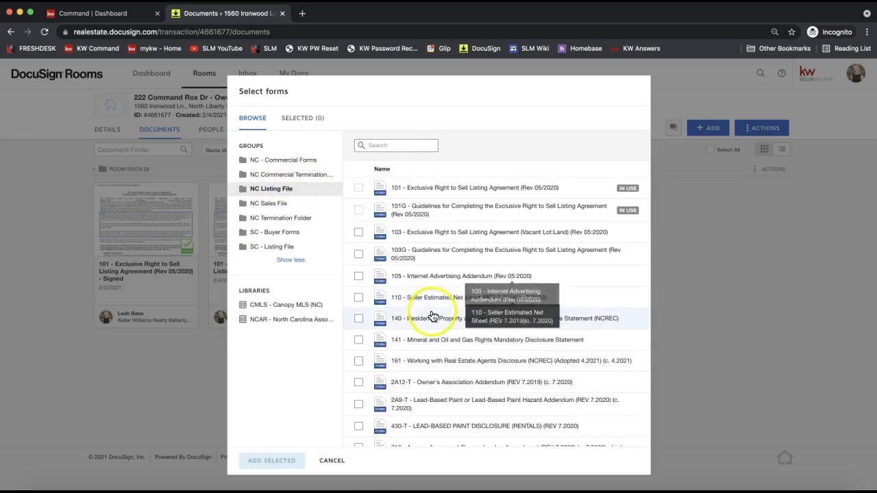
click(358, 319)
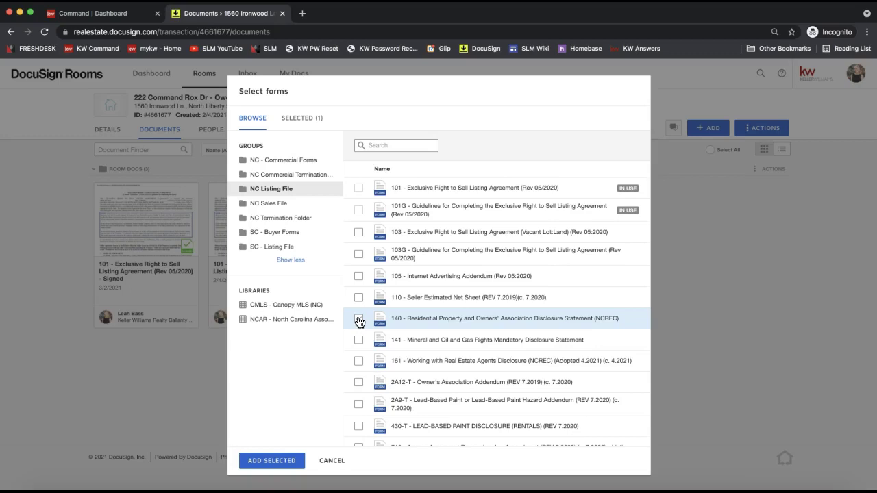
click(358, 340)
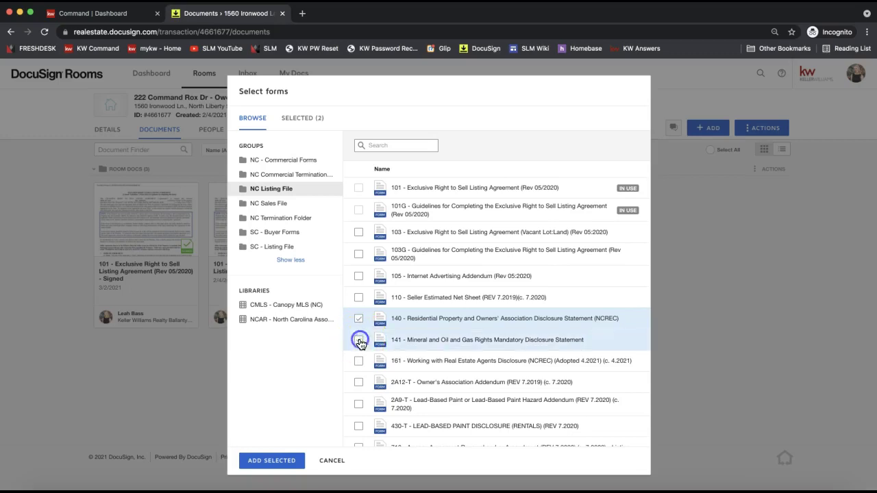
click(359, 361)
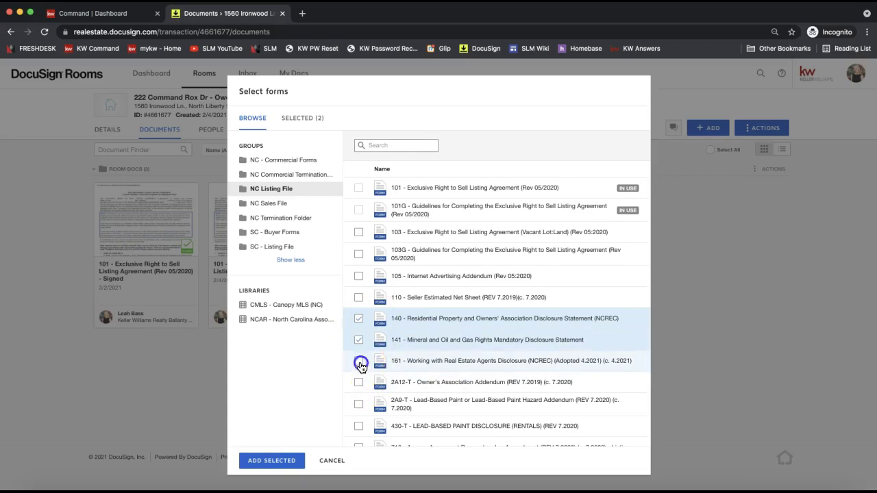
click(253, 468)
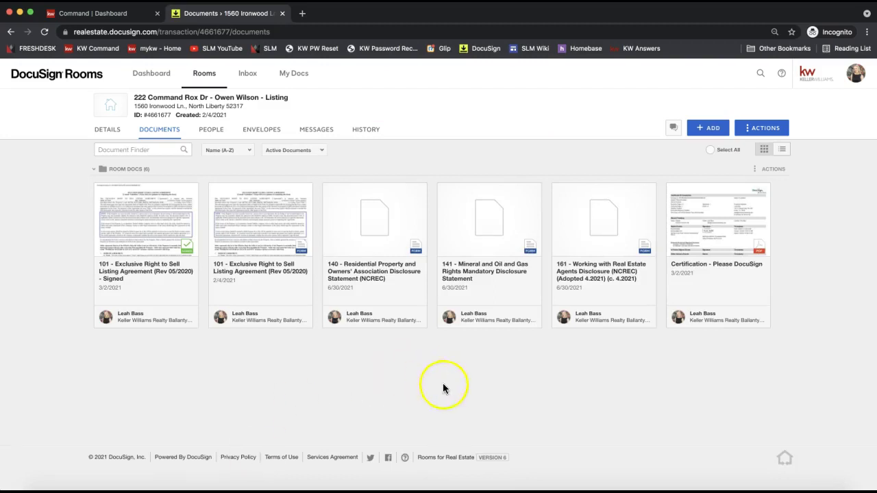
Open the 140 Residential Property disclosure form and examine its property address and owner name fields on the first two pages.
click(380, 237)
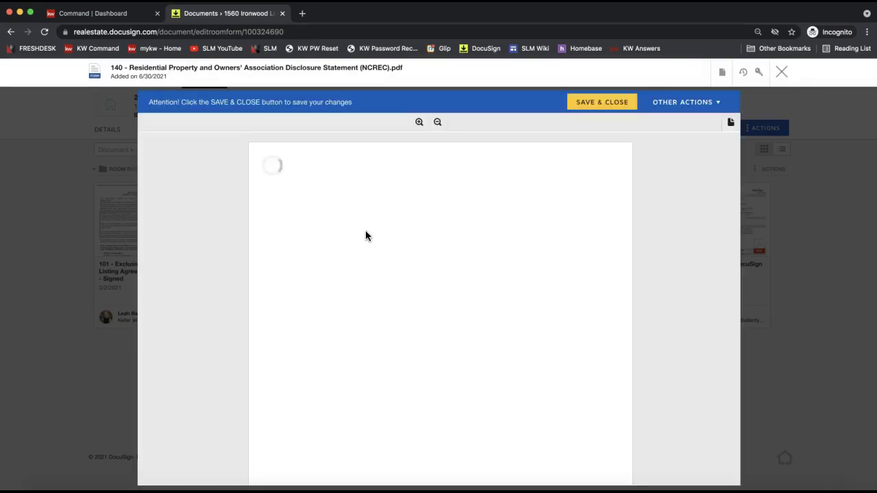
scroll(366, 236, down, 10)
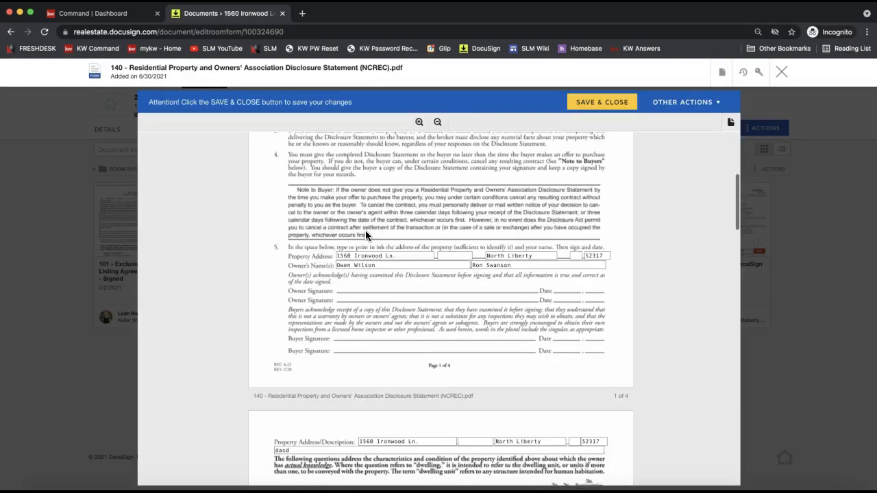
click(439, 420)
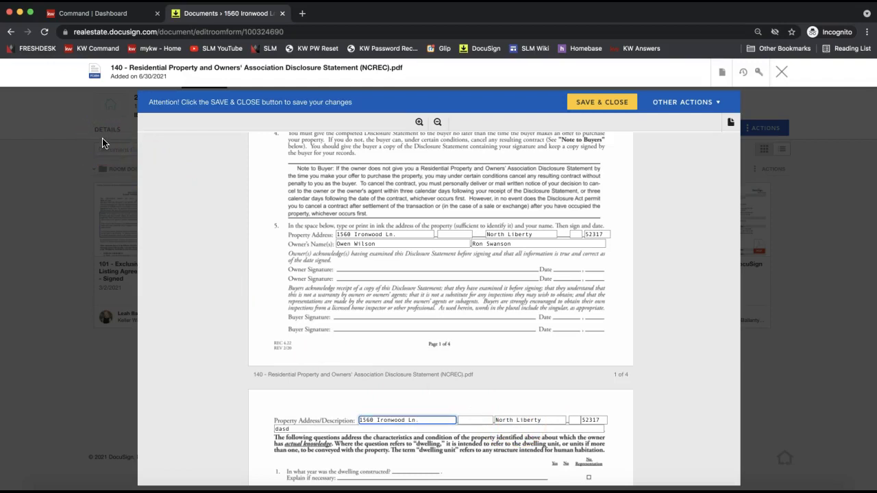
scroll(441, 390, down, 3)
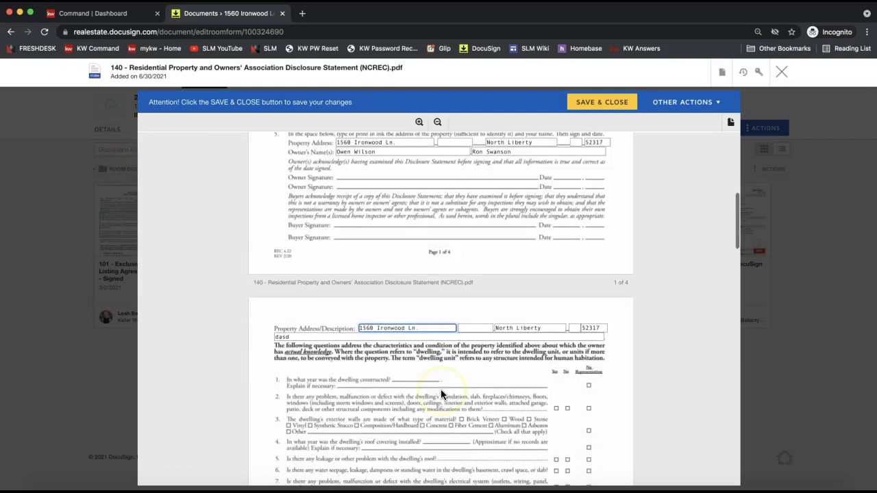
click(544, 360)
click(474, 326)
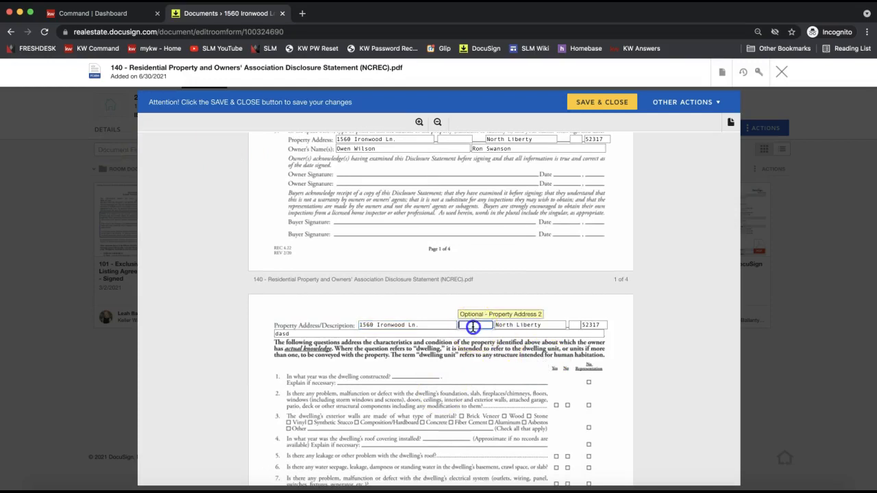
scroll(547, 325, up, 3)
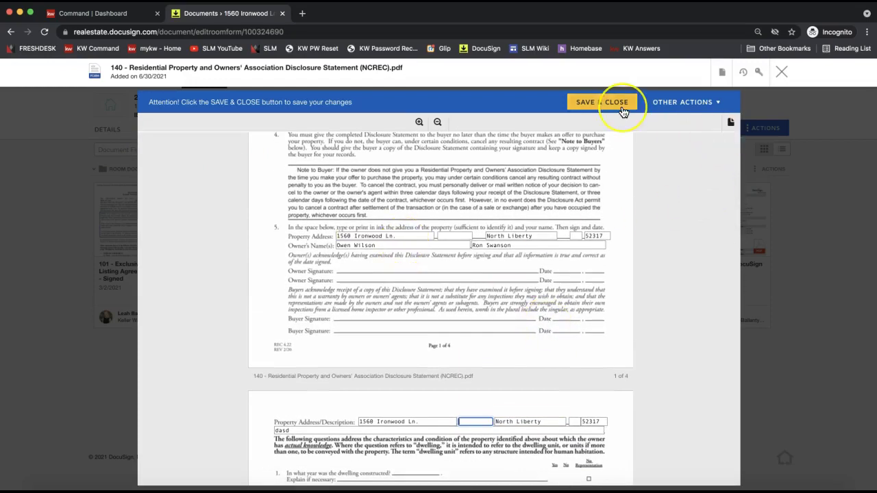
click(600, 106)
click(404, 245)
scroll(505, 290, up, 5)
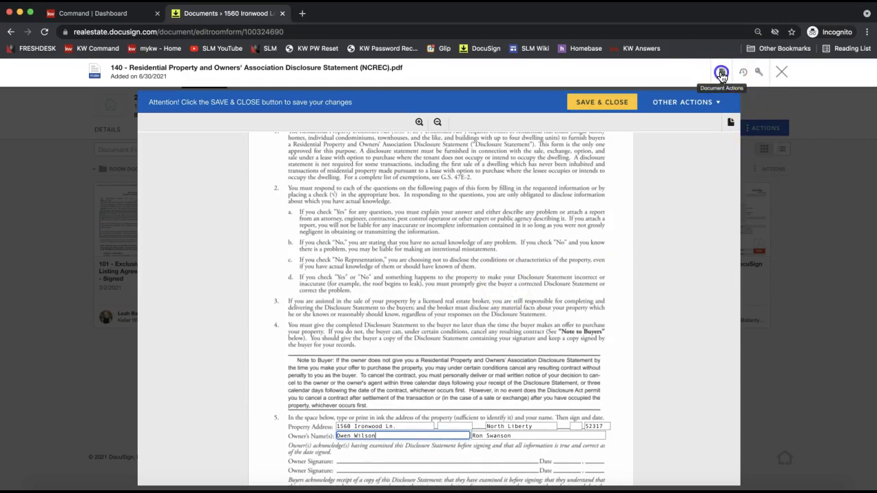
Review the document actions offered for form 140, such as Print and Create Envelope, and save and close the form.
click(722, 76)
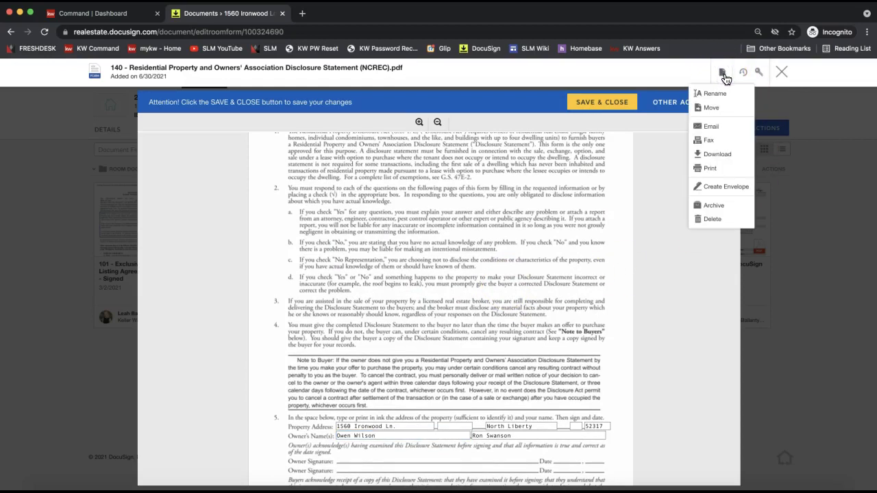
click(727, 78)
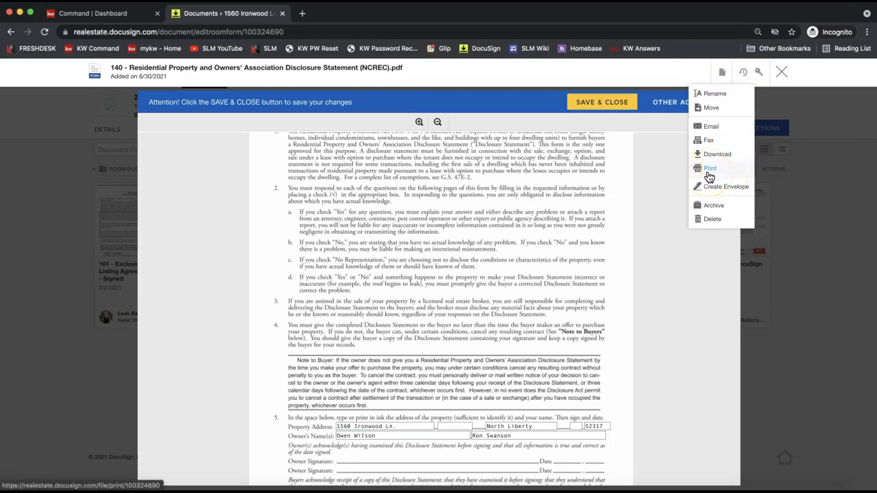
click(731, 189)
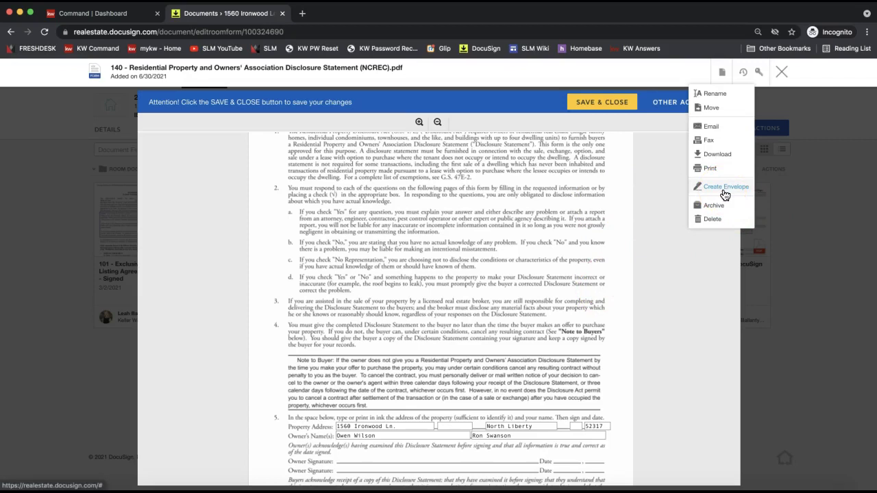
click(711, 169)
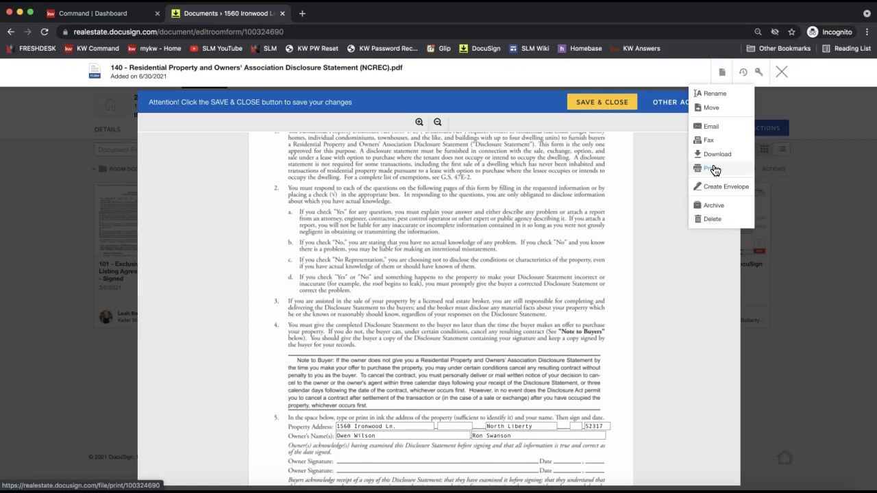
click(795, 131)
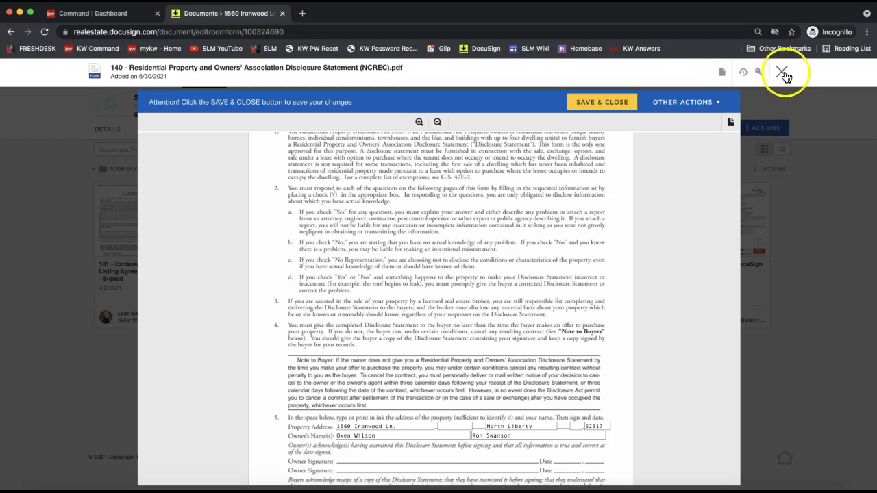
click(581, 108)
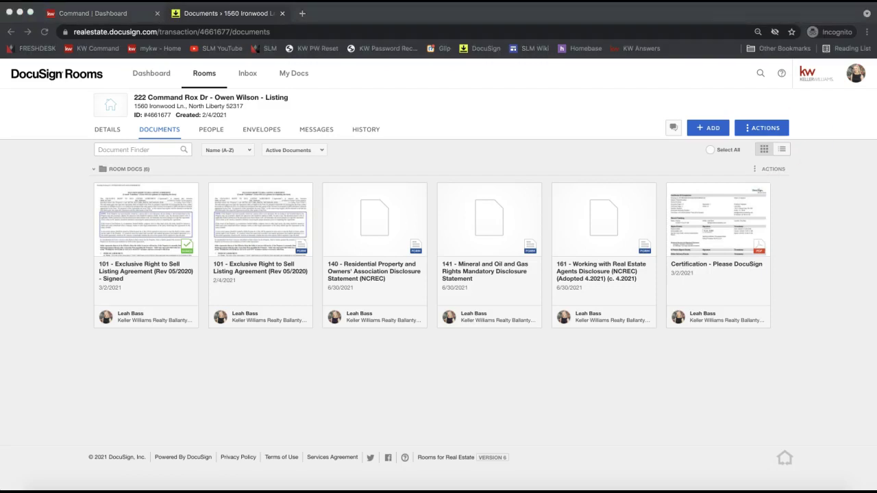
Open the account preferences and view the Integrations settings for form providers and cloud storage.
click(858, 76)
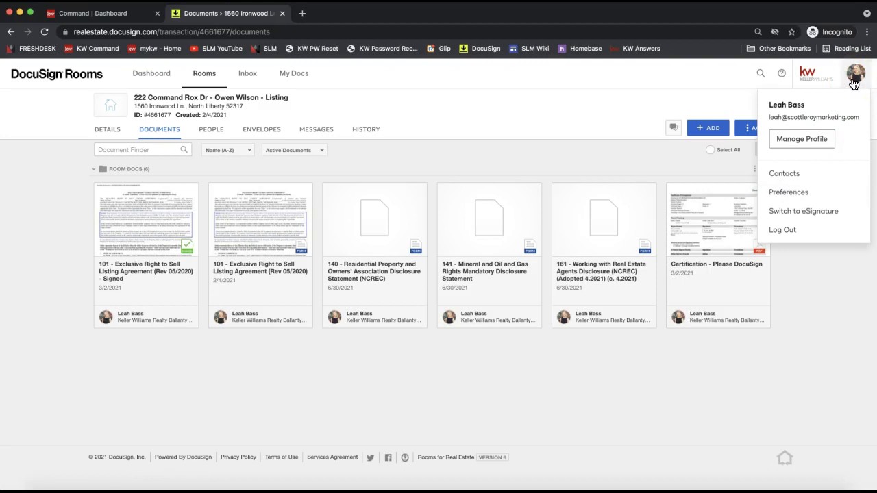
click(783, 203)
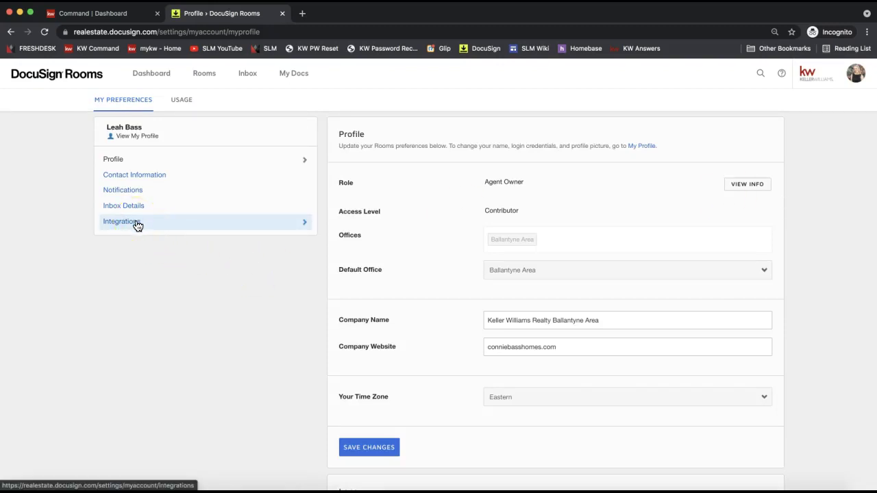
click(114, 226)
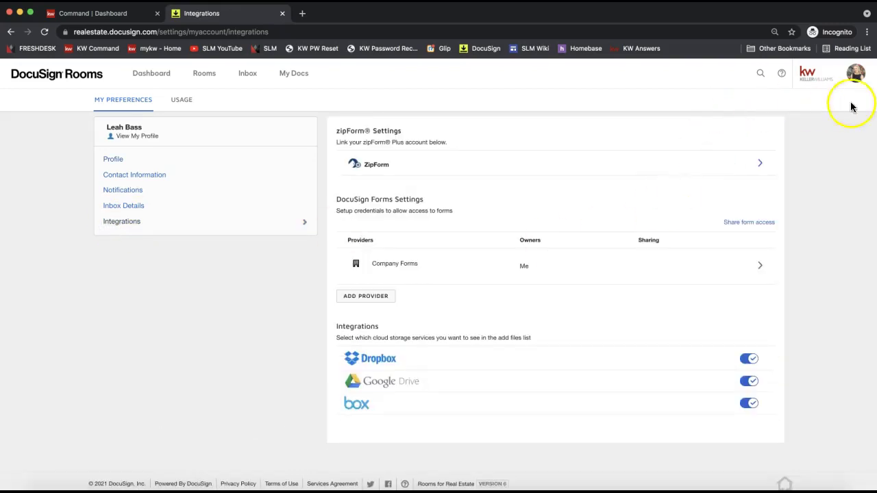
click(857, 77)
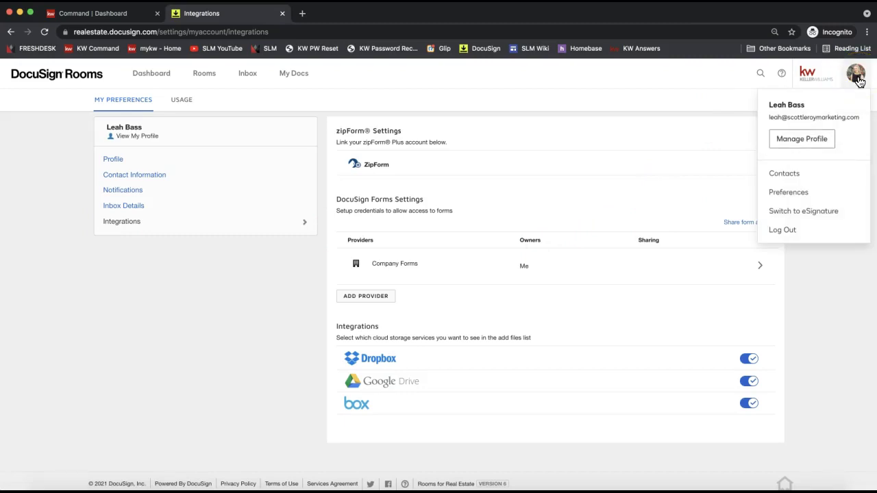
click(801, 195)
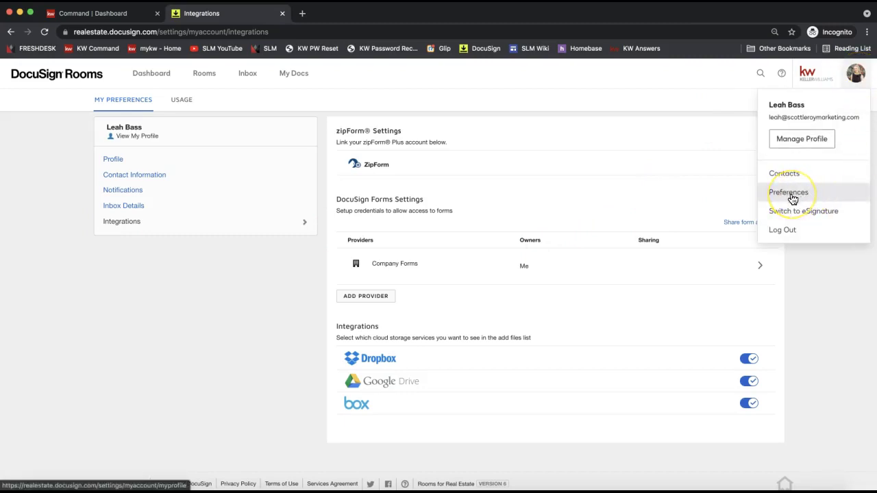
click(139, 223)
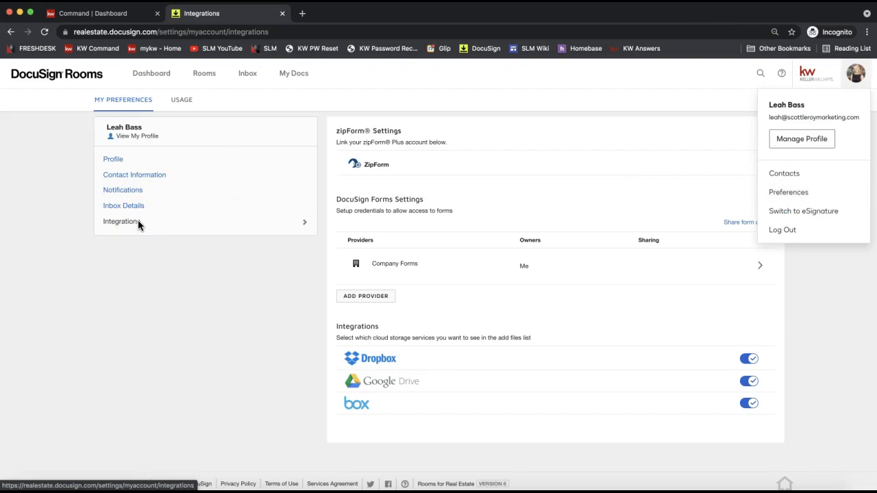
click(227, 306)
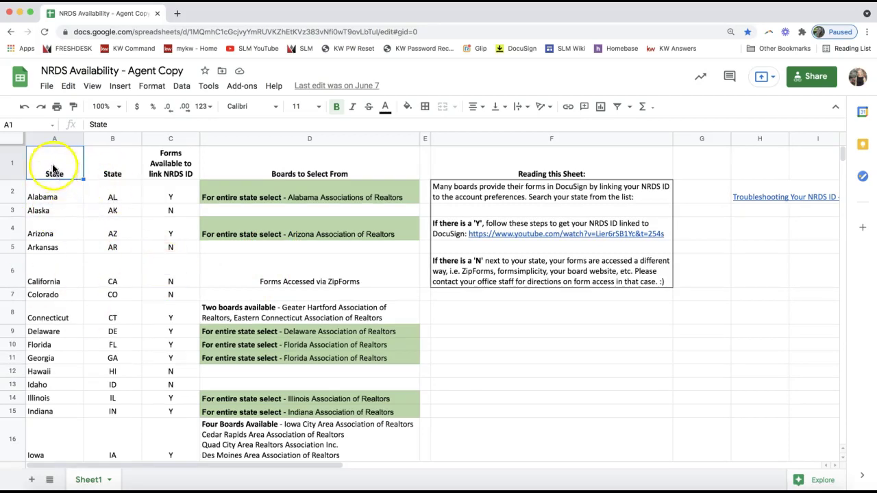
Switch to the NRDS Availability - Agent Copy spreadsheet and check which states have forms available to link by NRDS ID, including Alaska, California and Arkansas.
scroll(69, 267, down, 3)
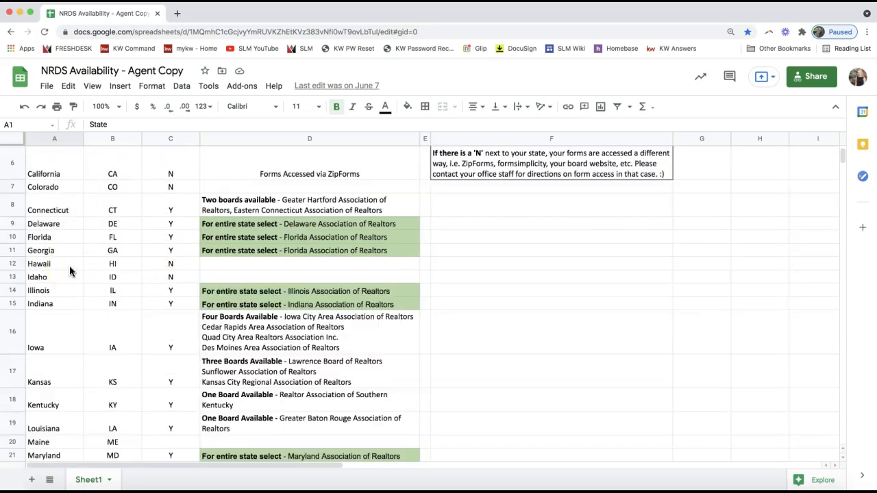
scroll(69, 266, up, 3)
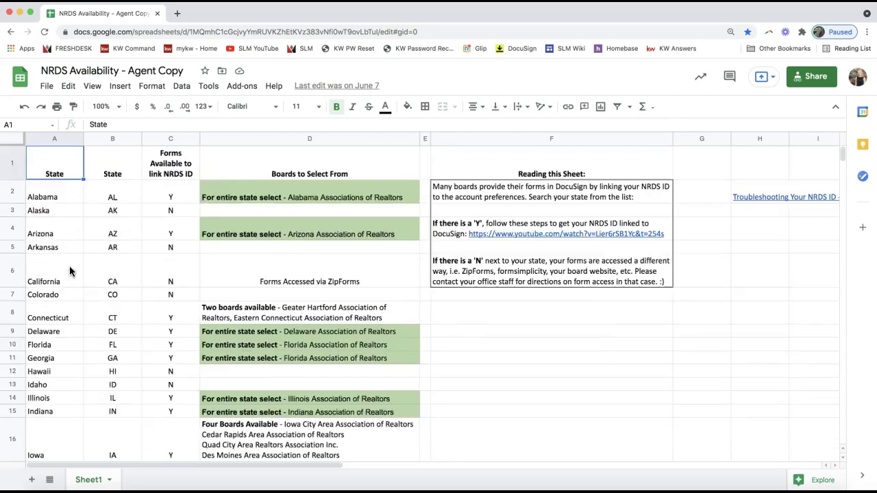
click(171, 139)
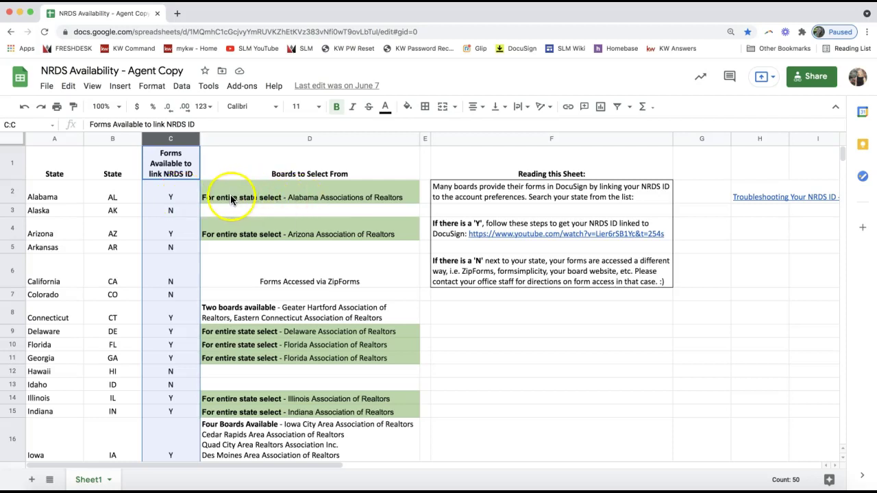
click(170, 214)
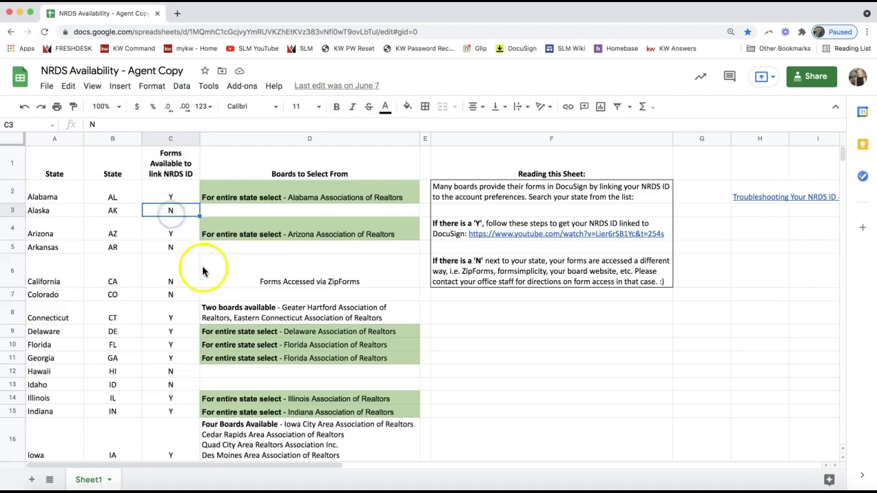
click(12, 271)
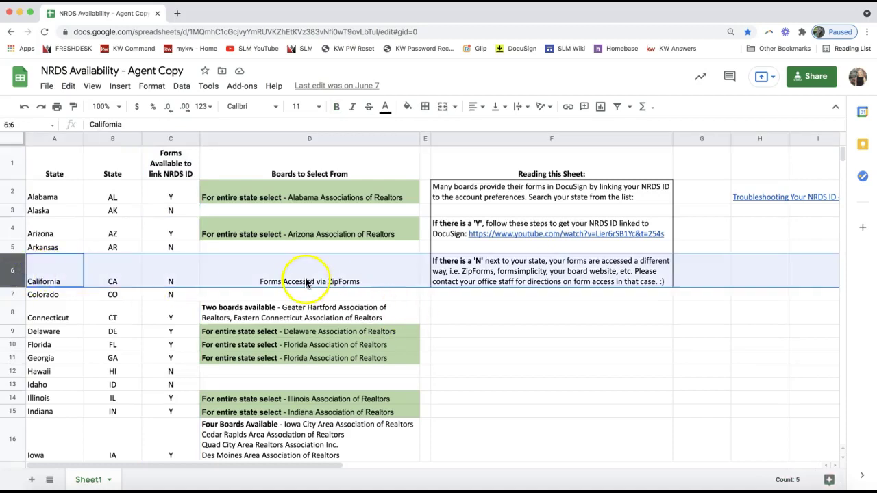
click(173, 250)
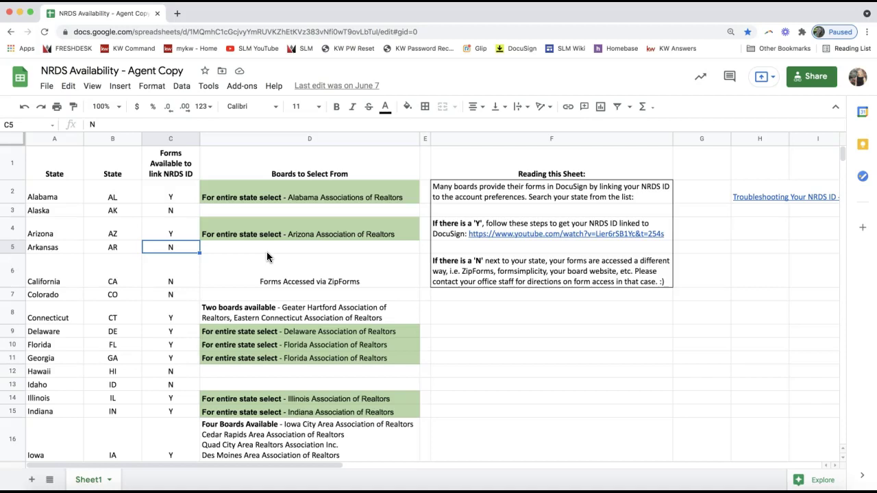
Examine the NRDS availability for Alabama and the boards to select from for Alabama and Connecticut.
click(183, 198)
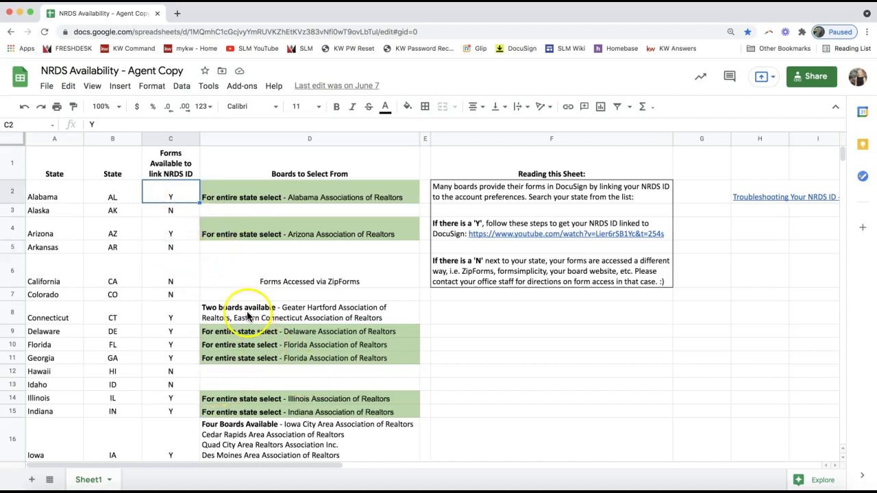
click(232, 198)
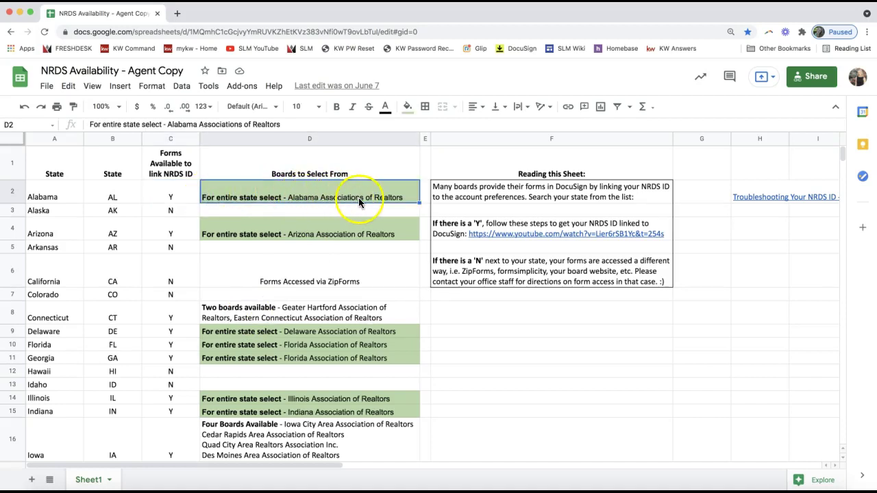
click(233, 314)
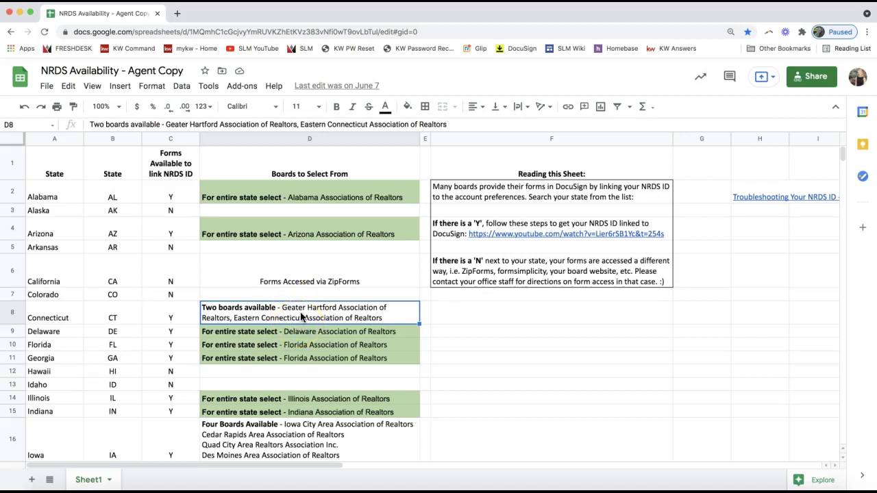
Switch back to the DocuSign Rooms Integrations page, review the ZipForm Plus login settings, and close them without saving.
click(507, 15)
key(ctrl+Left)
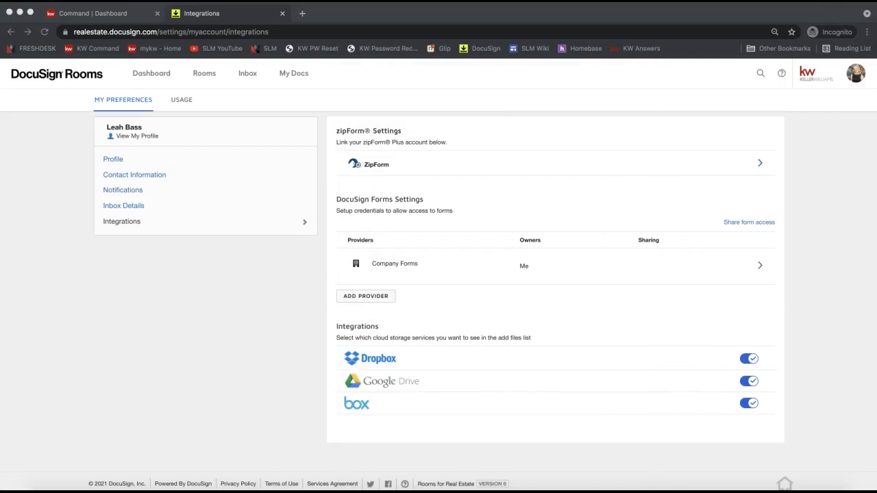
click(478, 295)
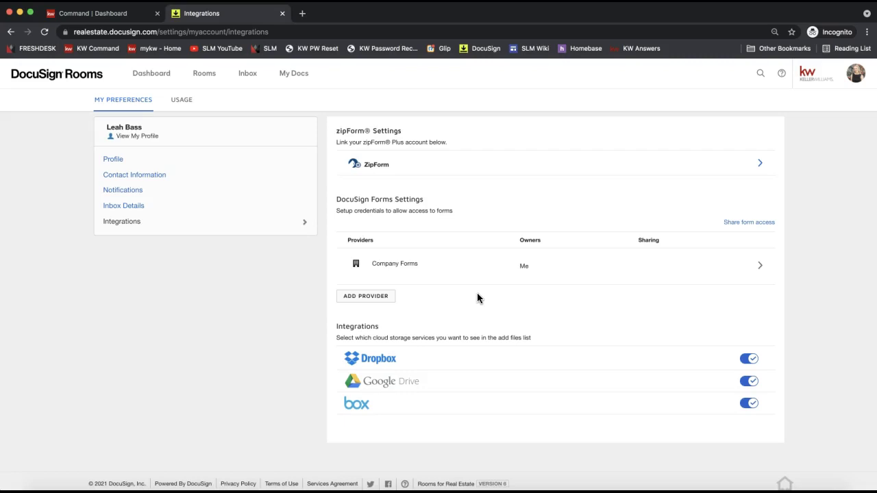
click(509, 297)
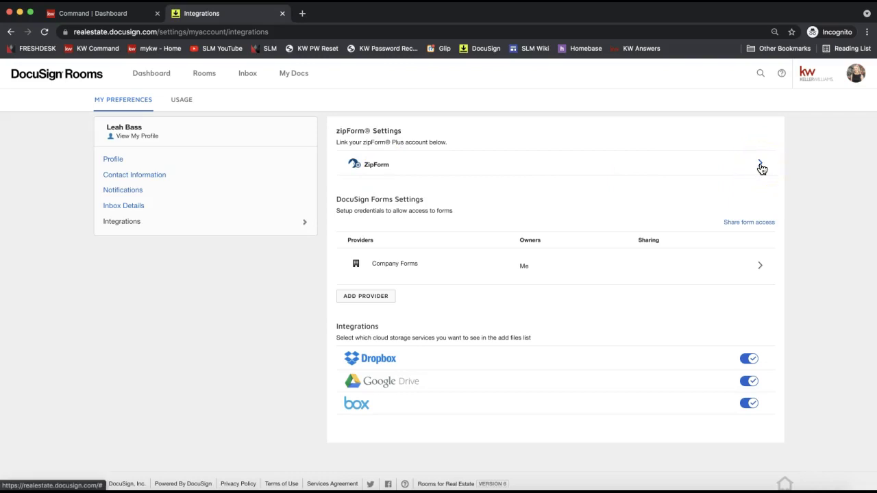
click(760, 166)
click(487, 153)
click(431, 131)
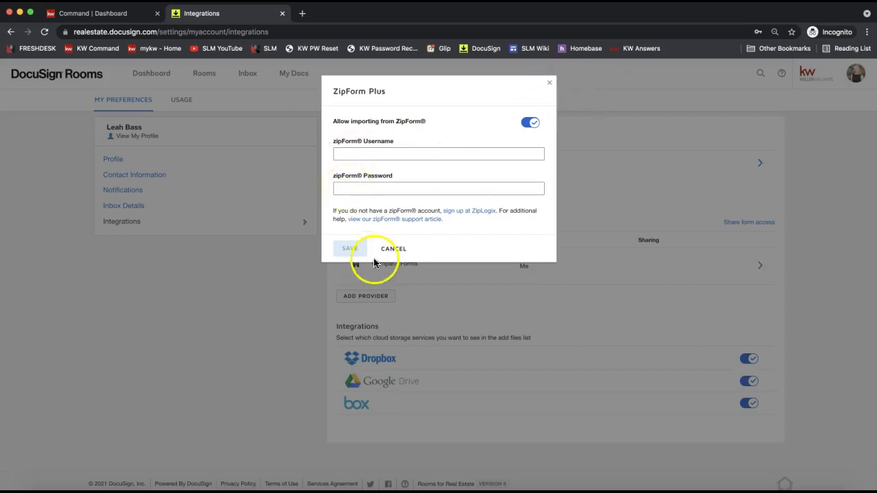
click(549, 82)
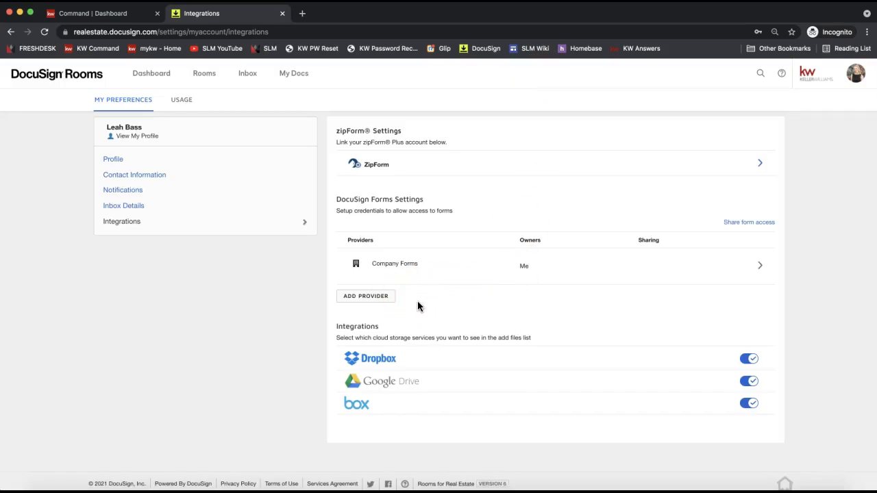
Start adding a REALTOR forms provider under DocuSign Forms Settings and review the NRDS ID and last name fields.
triple_click(356, 198)
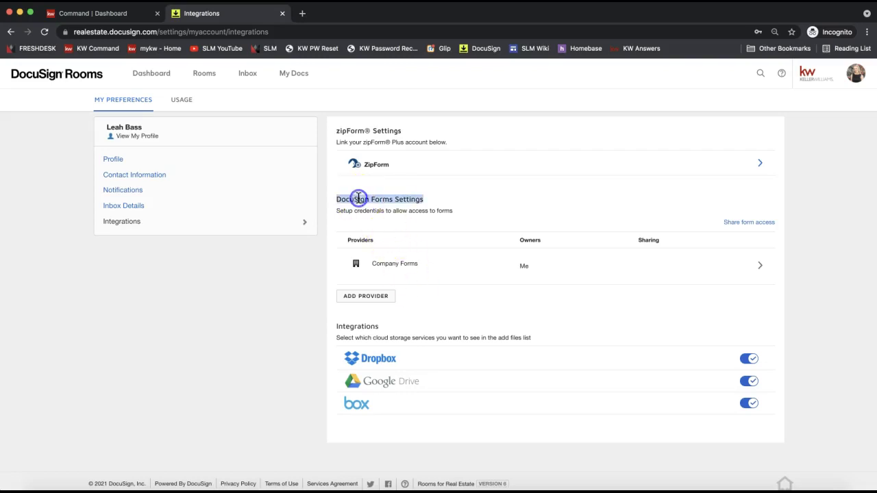
click(363, 301)
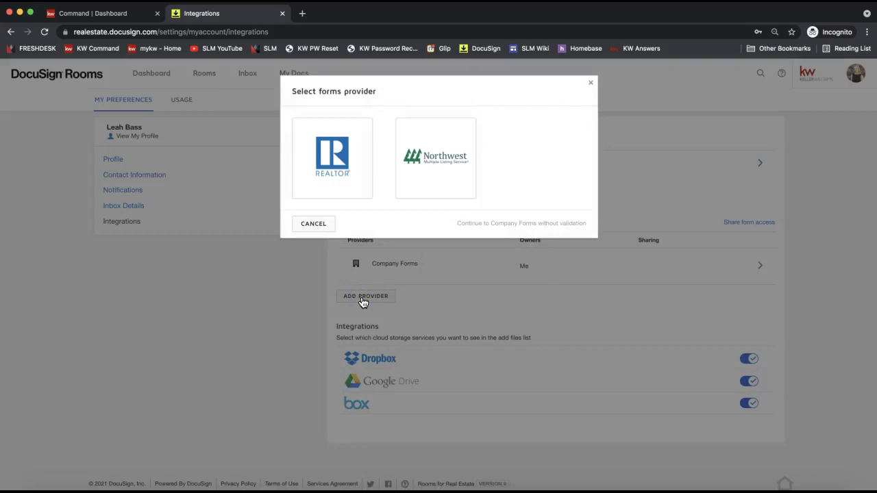
click(343, 174)
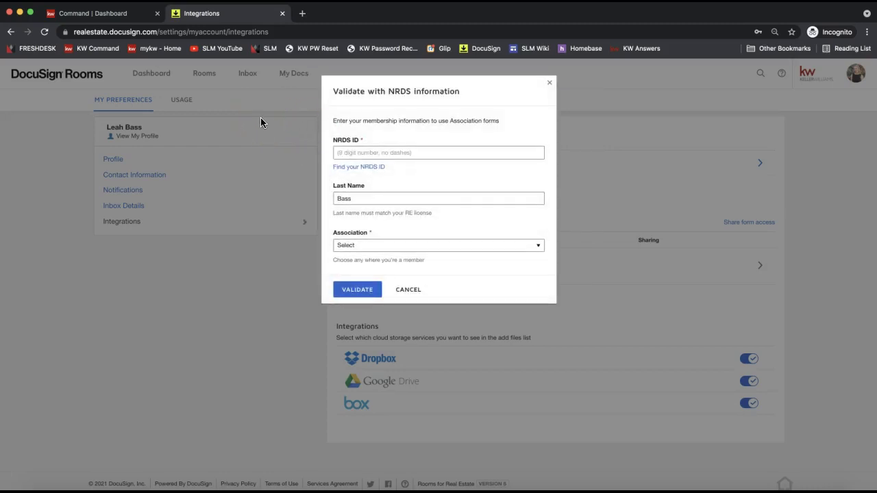
click(350, 151)
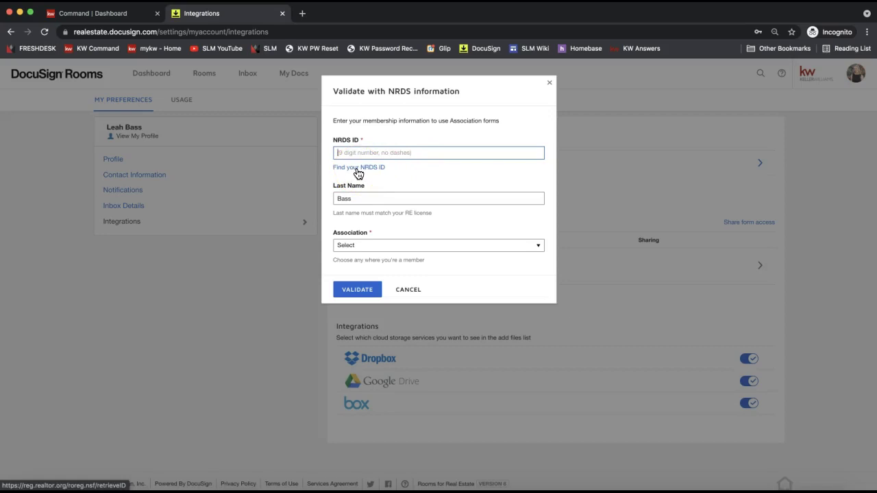
click(362, 199)
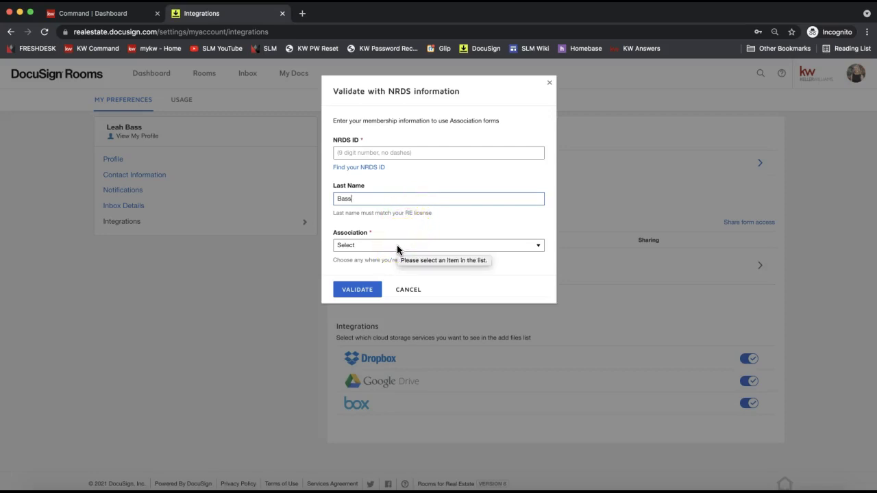
Examine the full list of Realtor associations available for the NRDS validation.
click(361, 245)
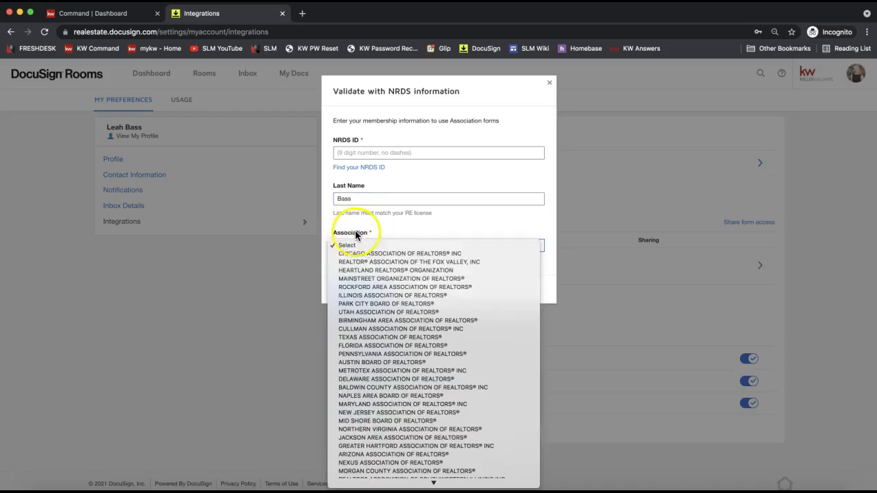
click(359, 235)
click(397, 247)
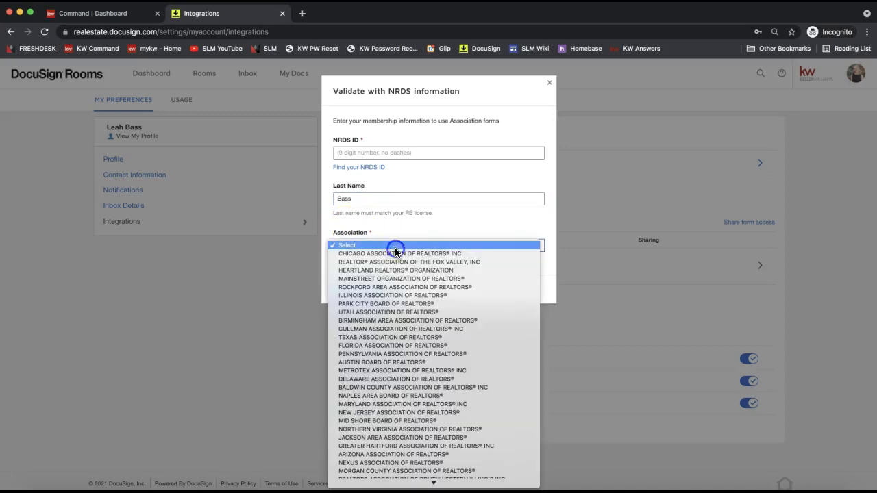
scroll(411, 313, down, 3)
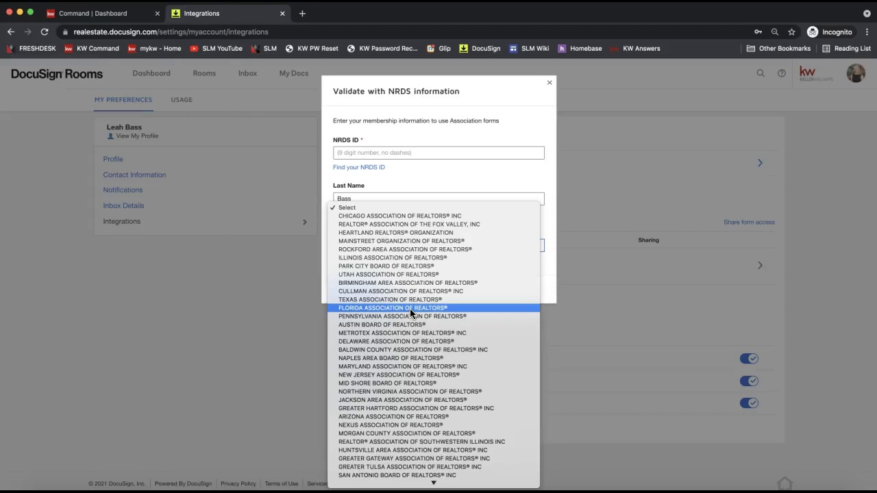
scroll(476, 303, down, 10)
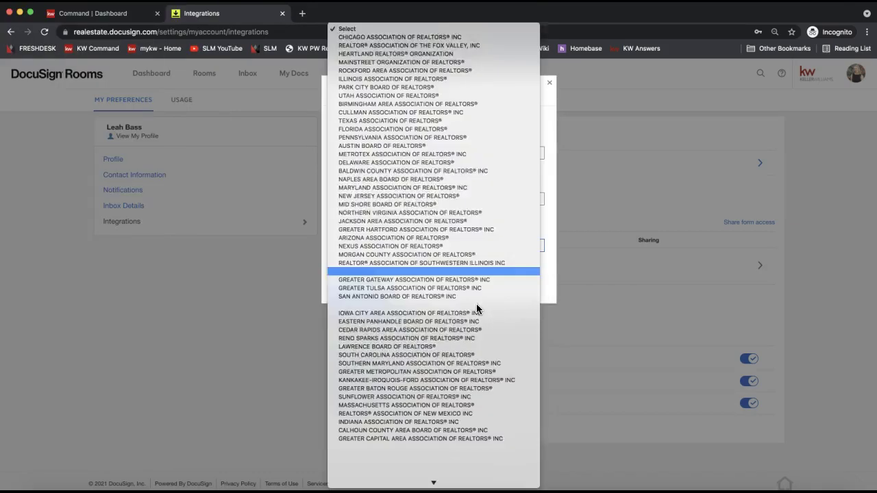
scroll(477, 309, down, 8)
scroll(476, 304, down, 3)
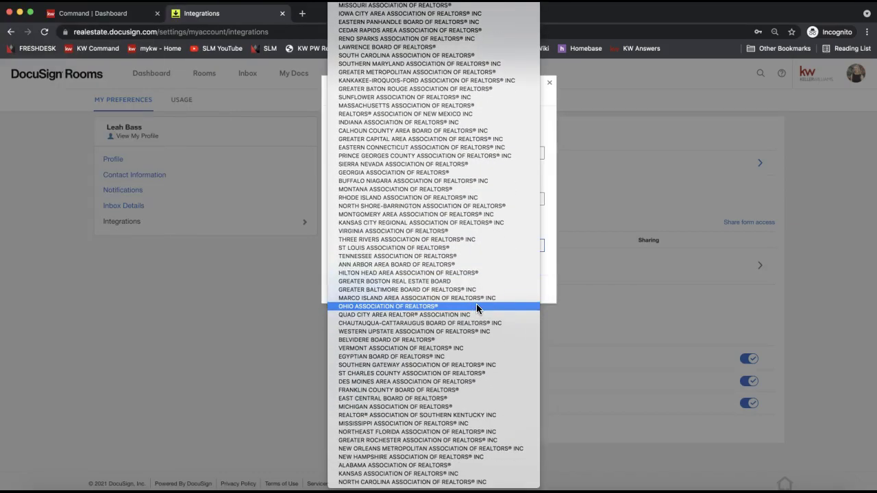
scroll(476, 304, up, 10)
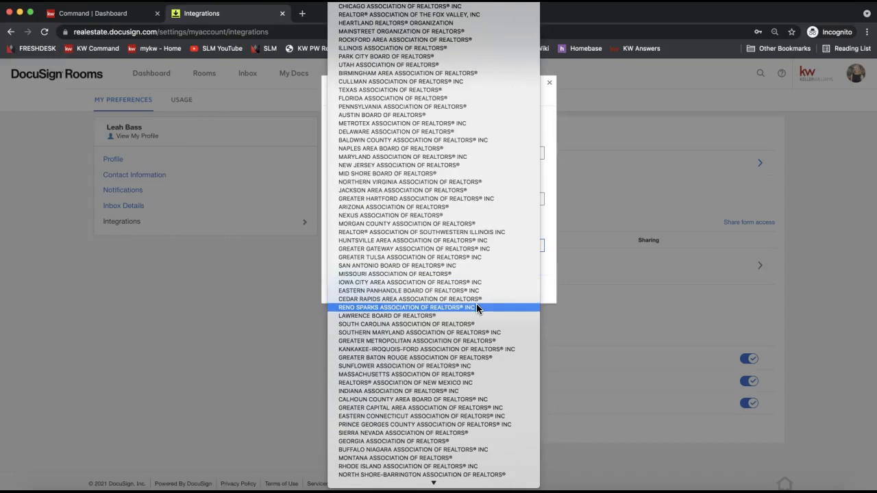
Choose Florida Association of Realtors as the association, go over the NRDS ID field, and cancel the validation.
click(456, 198)
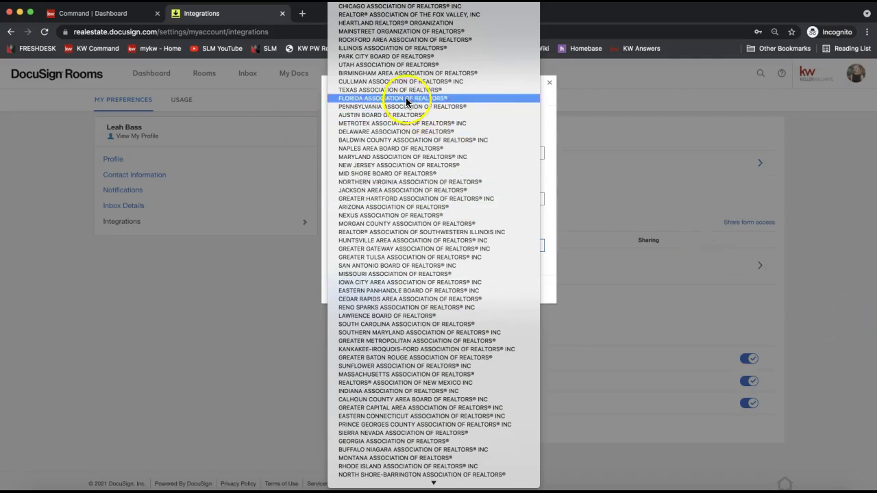
click(365, 99)
click(382, 150)
click(358, 293)
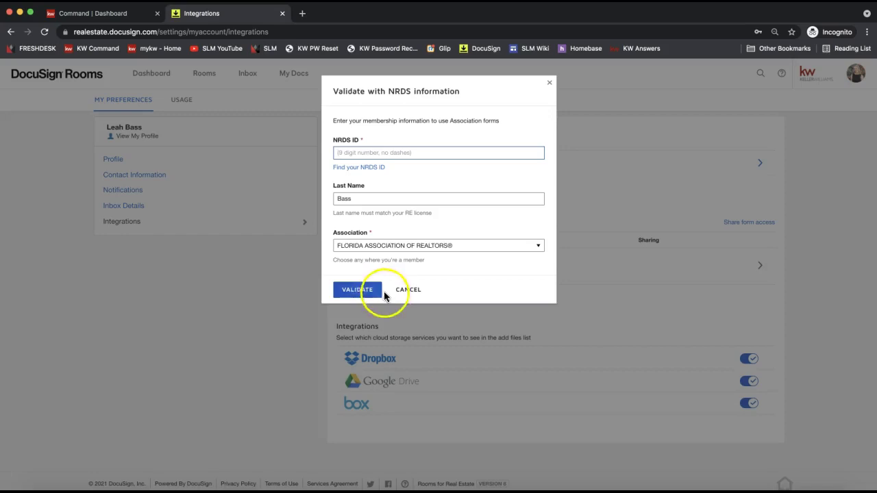
click(360, 245)
click(480, 119)
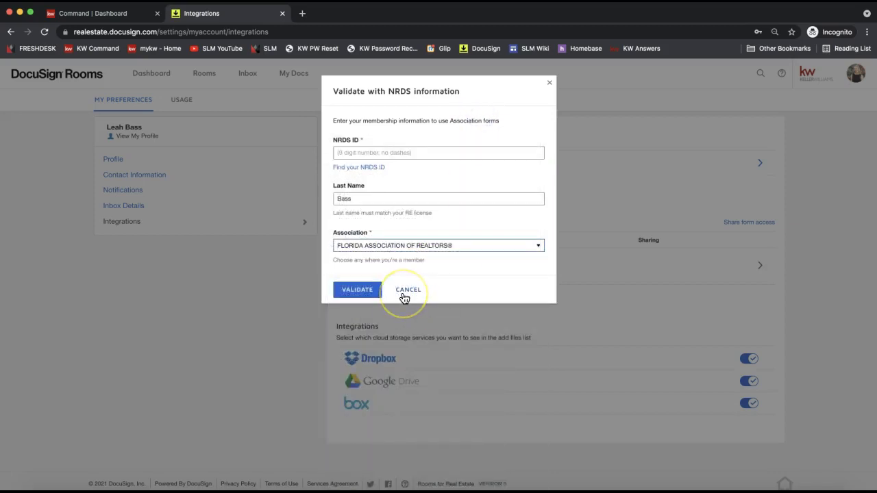
click(407, 290)
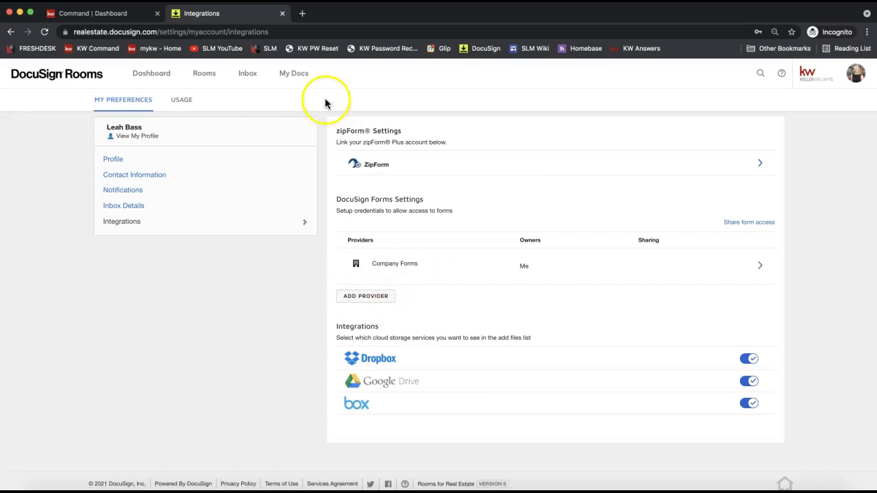
Open My Docs and view the available Forms folders.
click(295, 77)
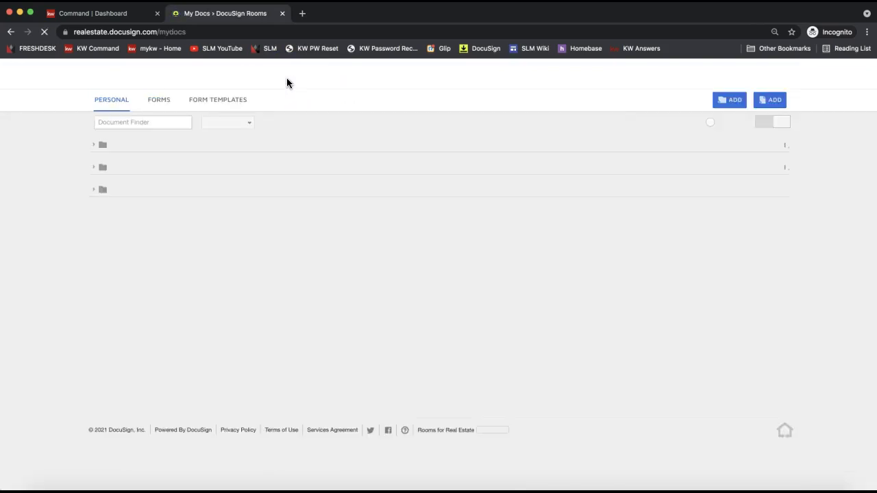
click(300, 83)
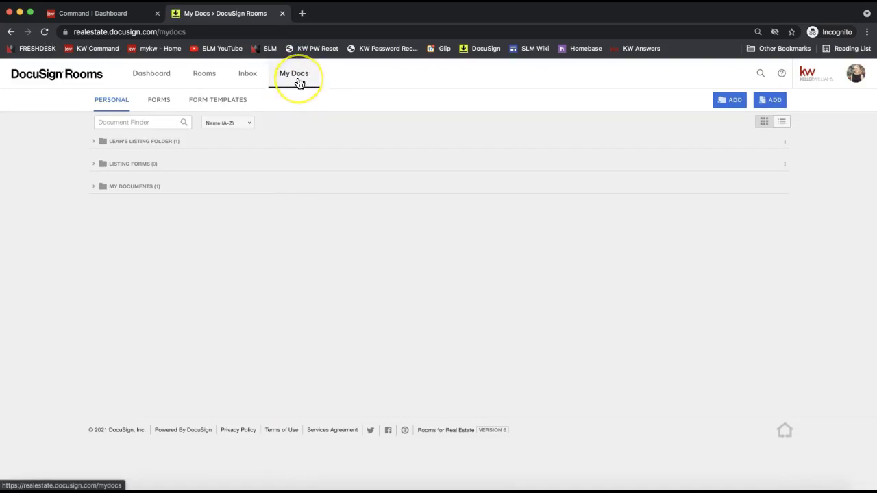
click(161, 101)
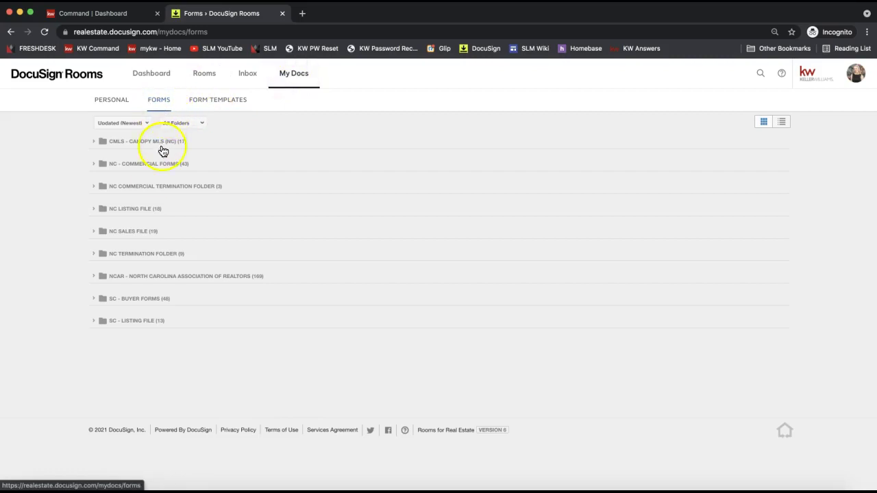
Expand the NC Commercial Termination Folder and the NC Listing File folder to view the forms inside.
click(147, 186)
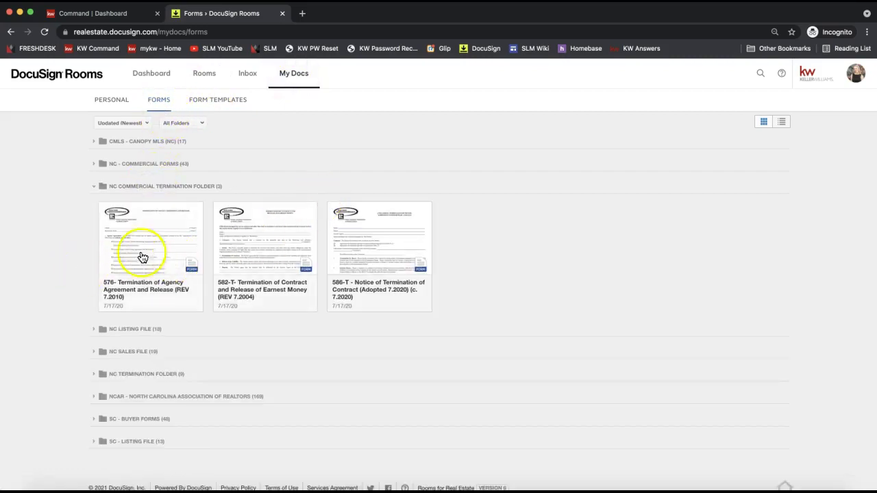
click(157, 335)
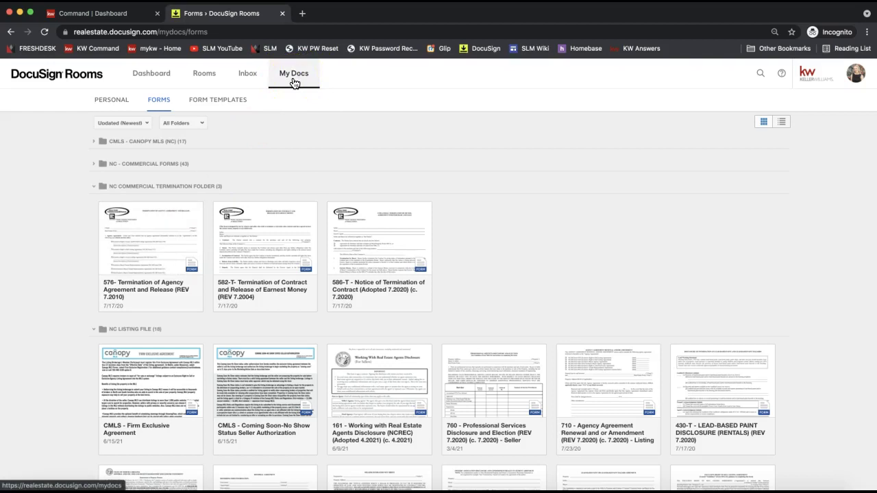
Go to the active rooms, open the Practice Dr buy-side room, and view its documents.
click(203, 82)
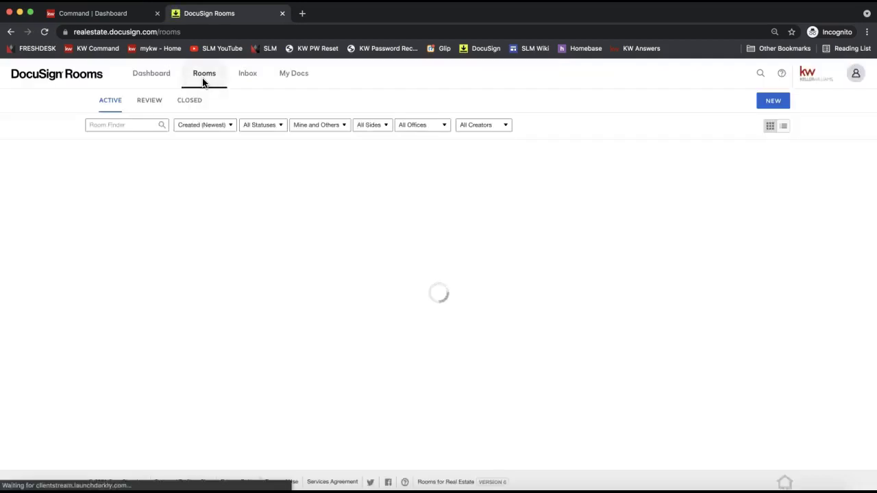
click(145, 194)
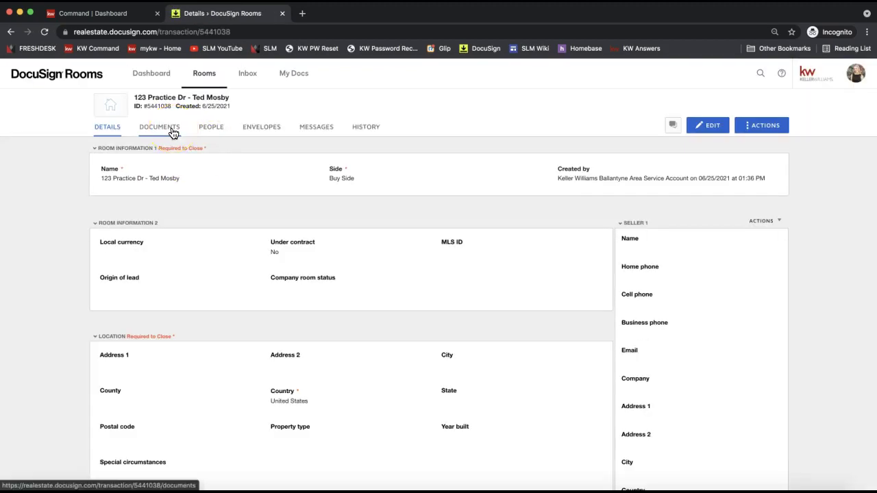
click(173, 131)
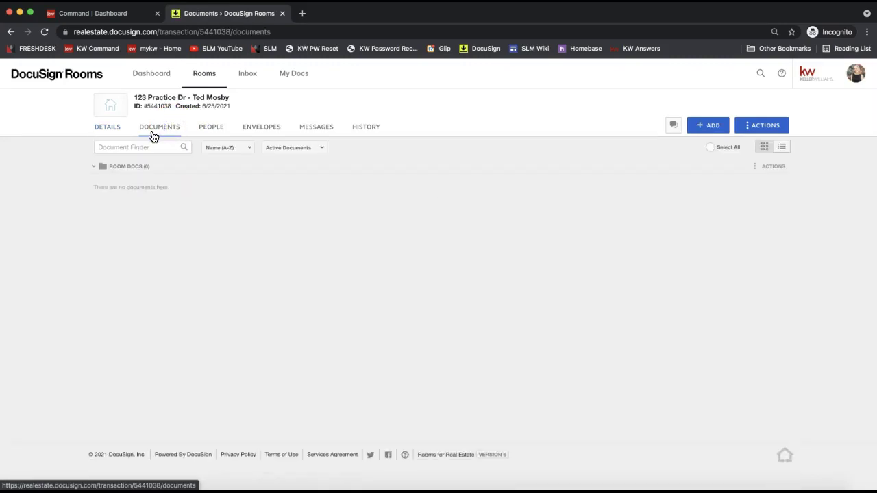
Browse the DocuSign Forms for the room, select CMLS - Custom-Built Construction Price Certification, and leave the form selection without adding it.
click(706, 133)
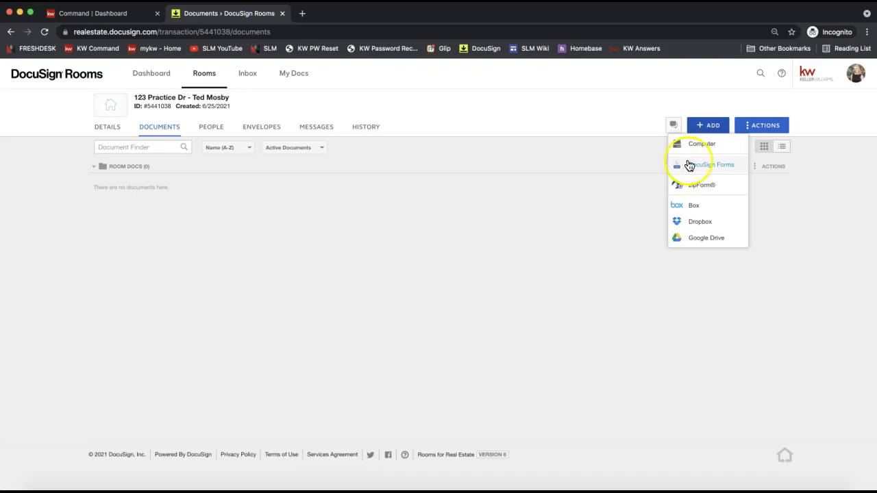
click(167, 135)
click(698, 171)
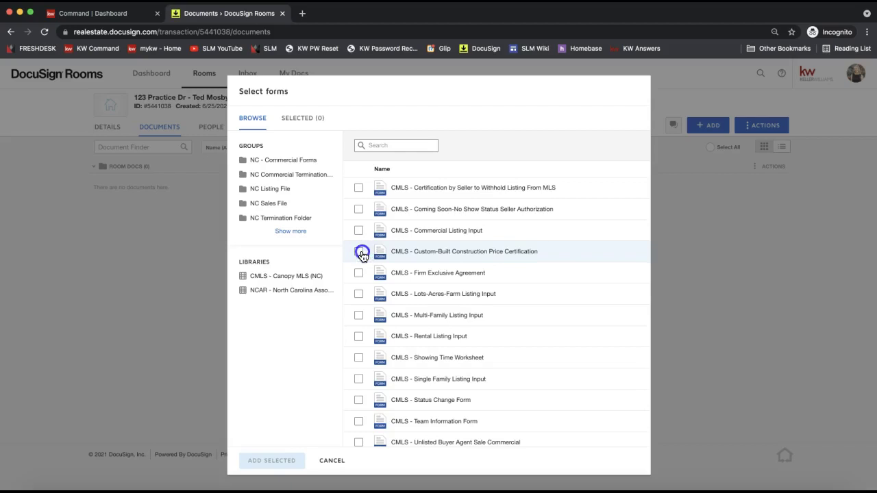
click(360, 253)
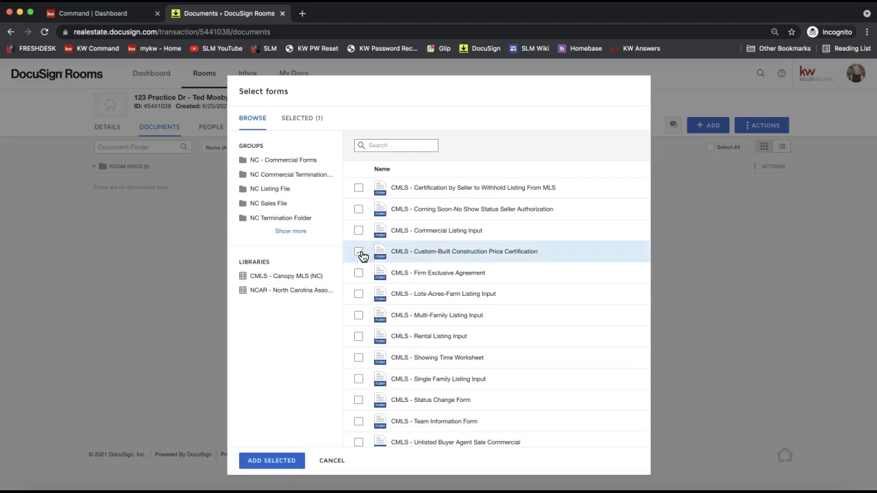
click(729, 233)
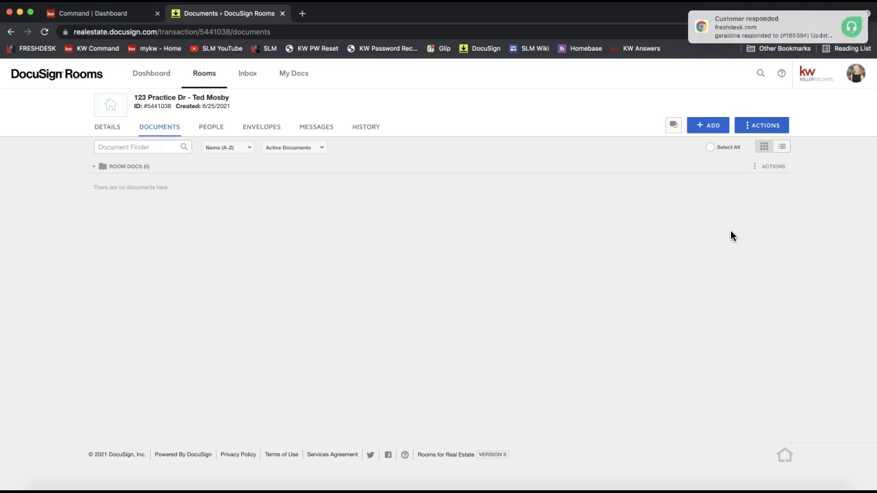
Dismiss the Freshdesk desktop notification.
drag(768, 30, 870, 31)
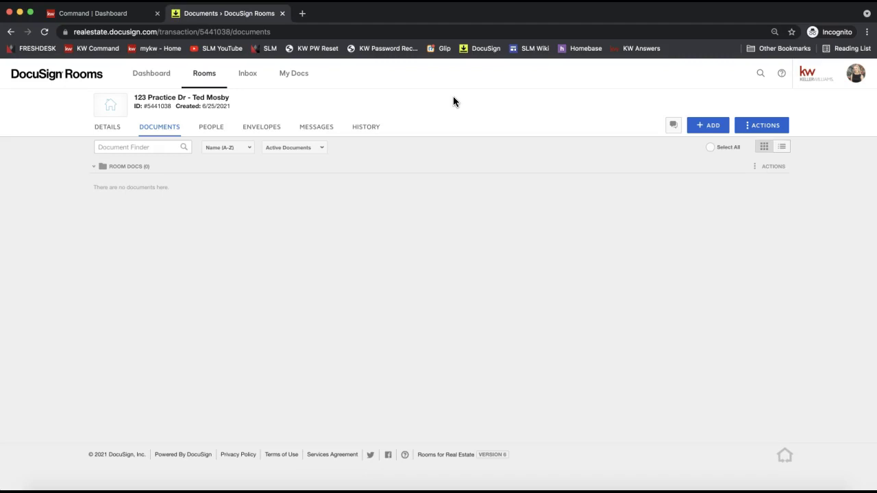
click(76, 372)
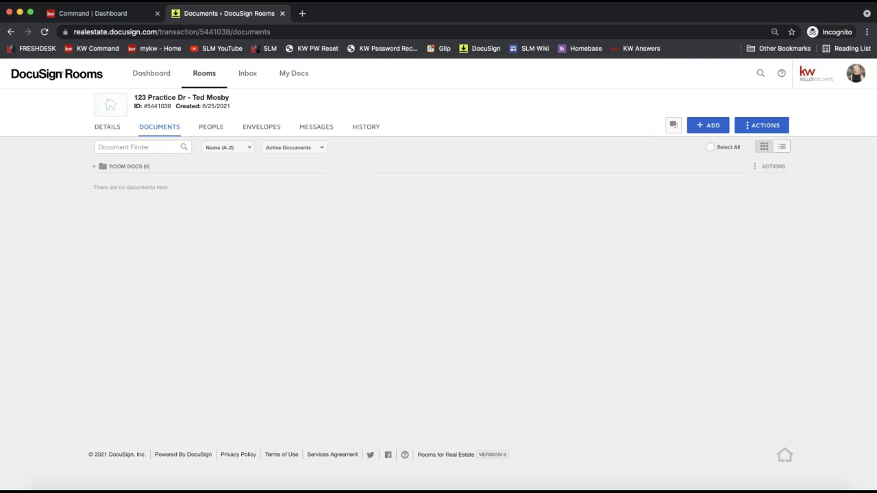